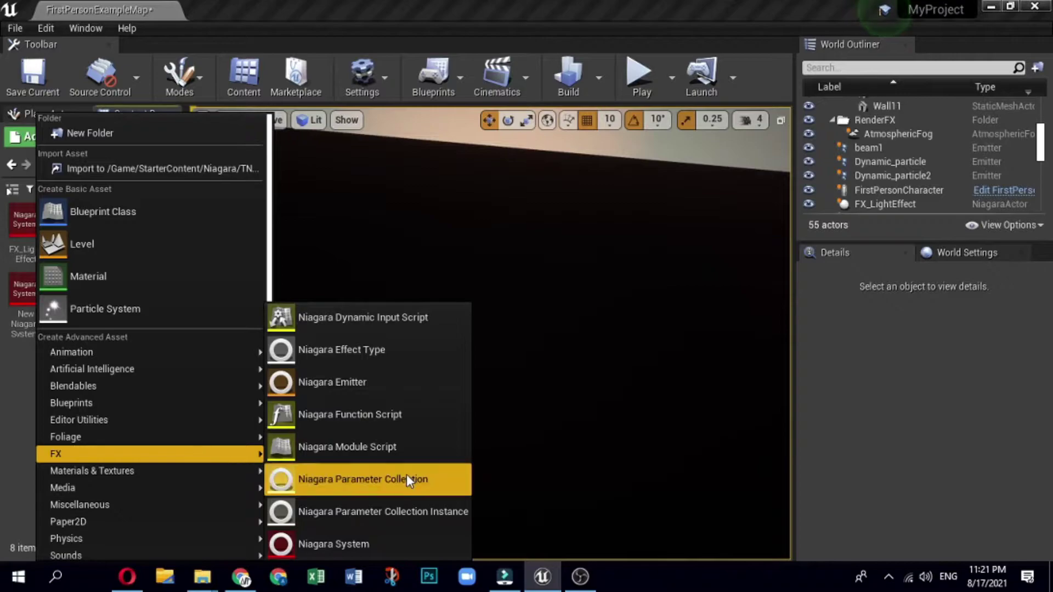
Create a Niagara system from the Static Beam emitter template and name it Beam_System.
{"action": "left_click", "coordinate": [381, 543]}
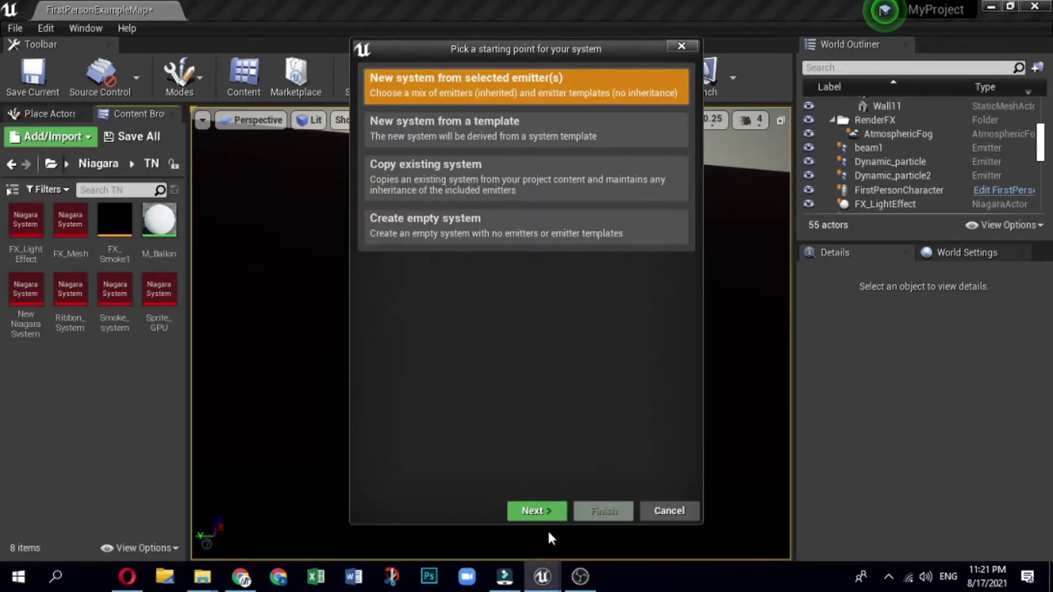
{"action": "left_click", "coordinate": [546, 510]}
{"action": "scroll", "coordinate": [527, 363], "scroll_direction": "down", "scroll_amount": 1}
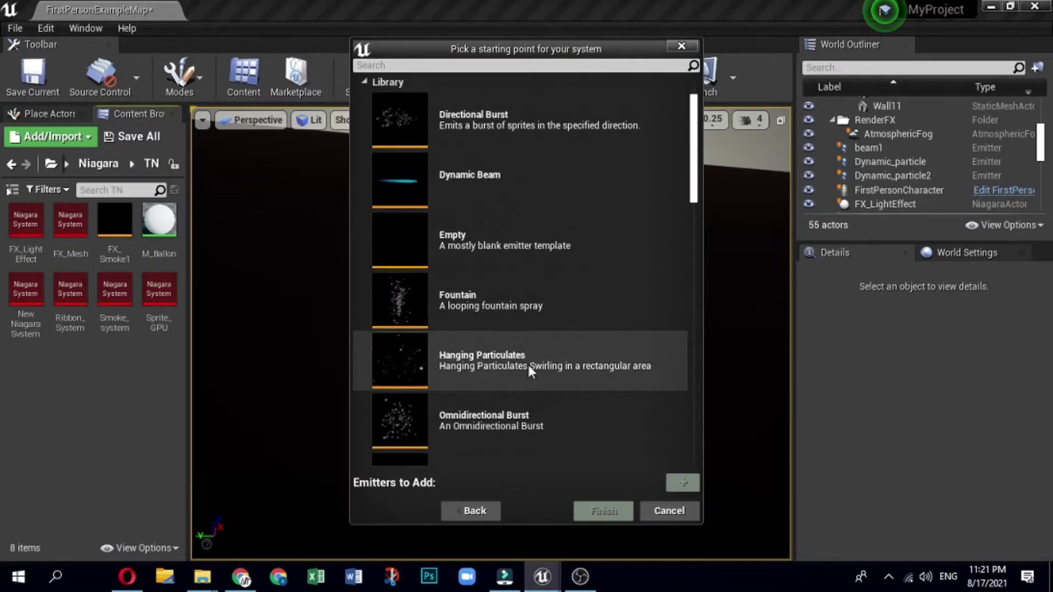
{"action": "scroll", "coordinate": [528, 362], "scroll_direction": "down", "scroll_amount": 2}
{"action": "scroll", "coordinate": [529, 367], "scroll_direction": "down", "scroll_amount": 1}
{"action": "scroll", "coordinate": [528, 368], "scroll_direction": "down", "scroll_amount": 1}
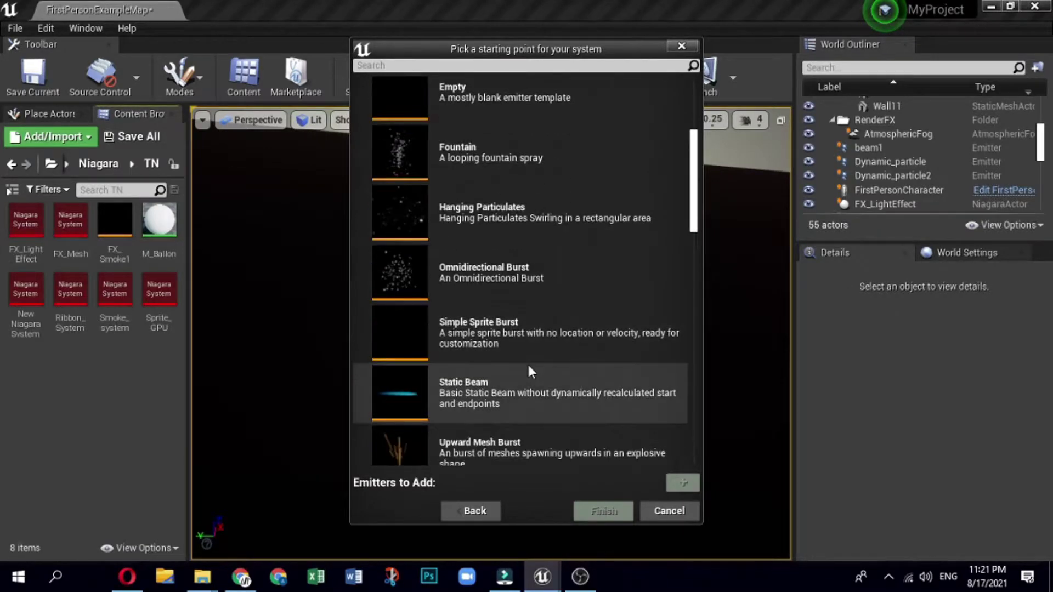
{"action": "left_click", "coordinate": [540, 373]}
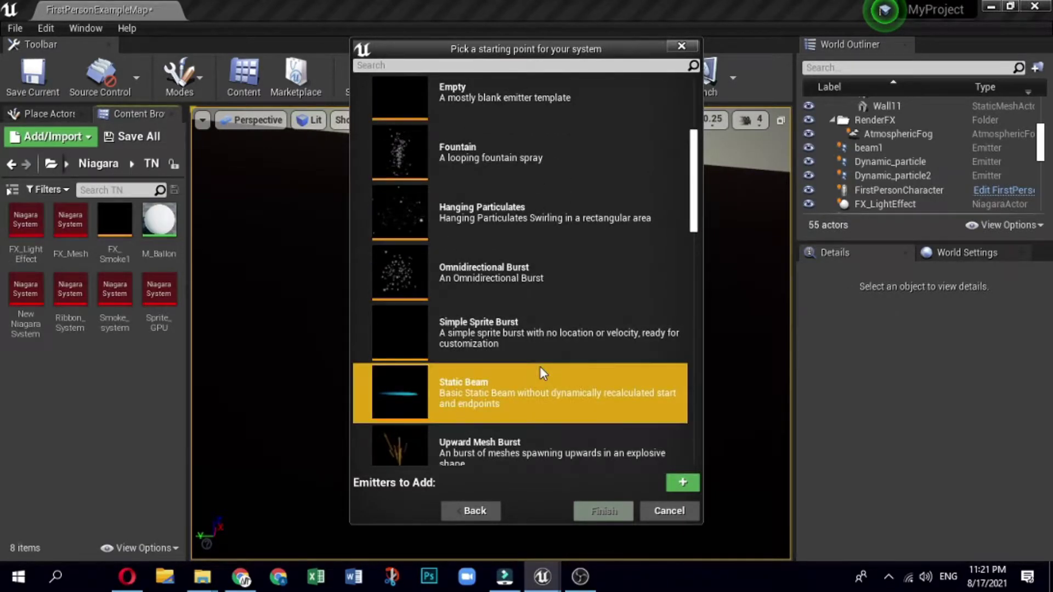
{"action": "left_click", "coordinate": [683, 482]}
{"action": "left_click", "coordinate": [604, 510]}
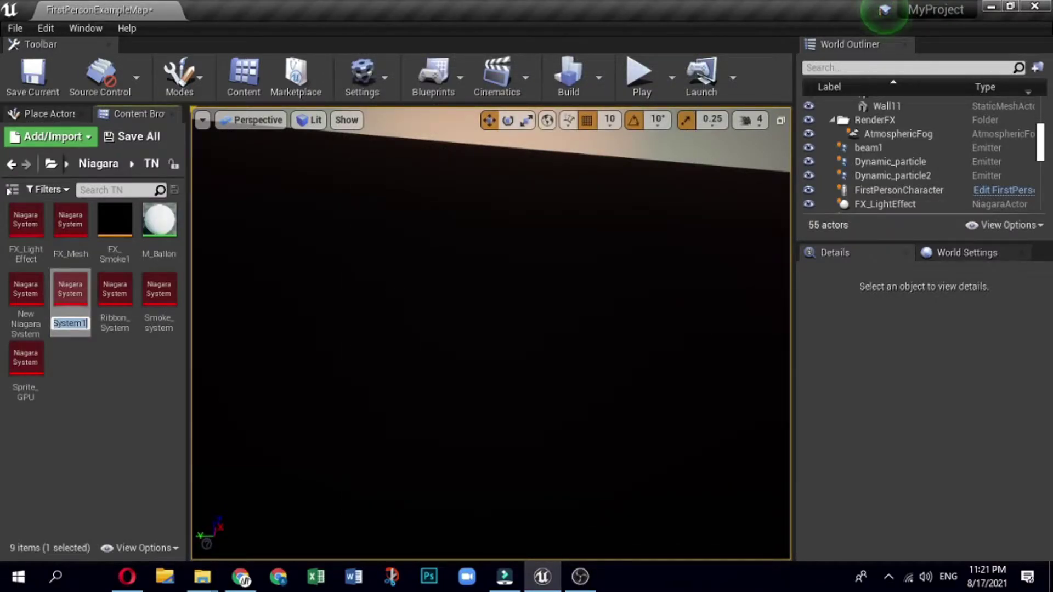
{"action": "type", "text": "Beam_"}
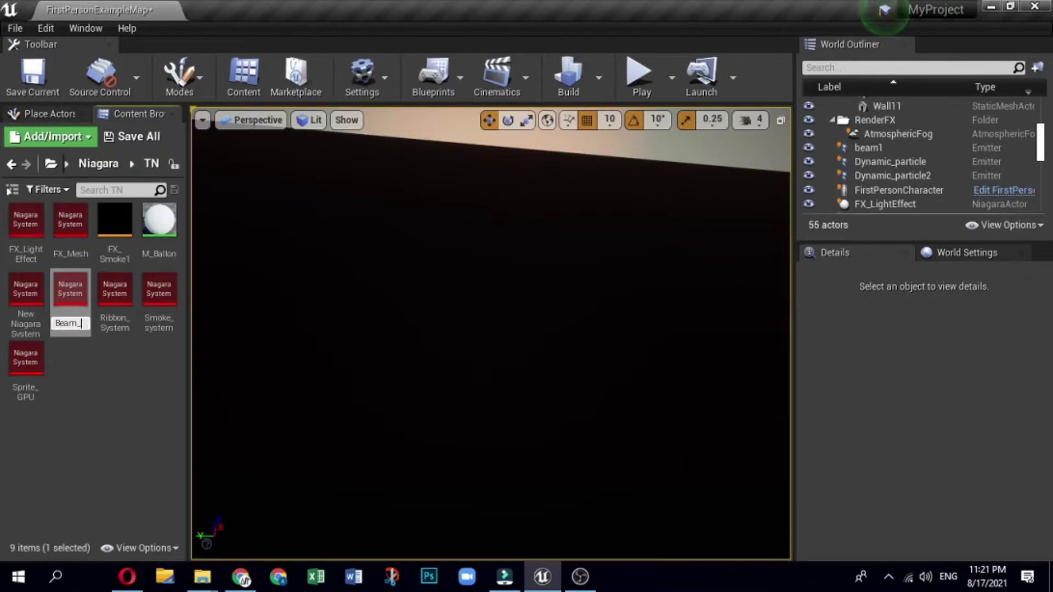
{"action": "type", "text": "System"}
{"action": "key", "text": "Return"}
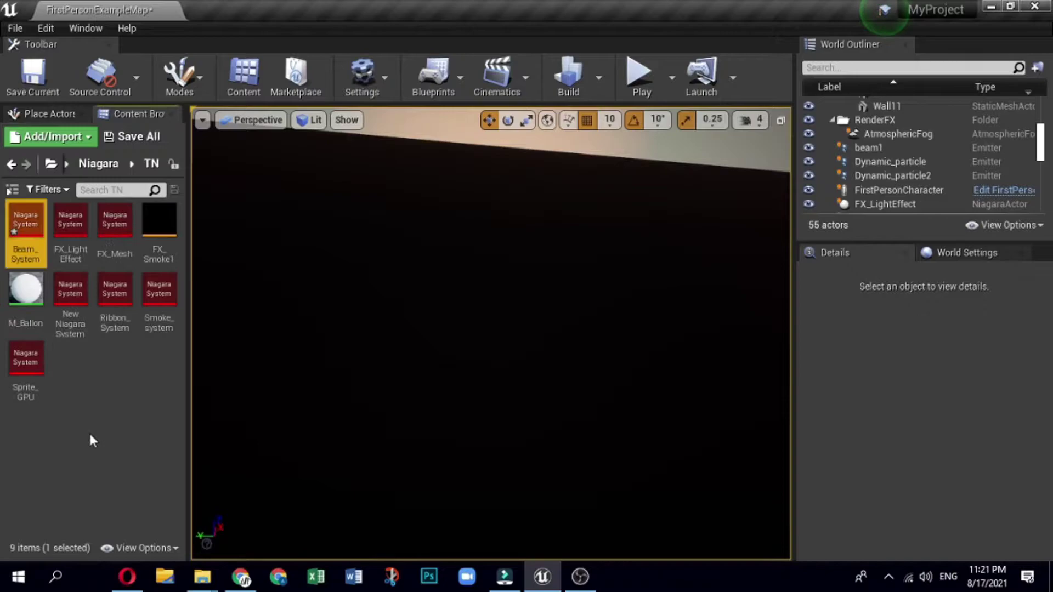
Open Beam_System and rename its StaticBeam emitter to FX_Beam.
{"action": "double_click", "coordinate": [17, 227]}
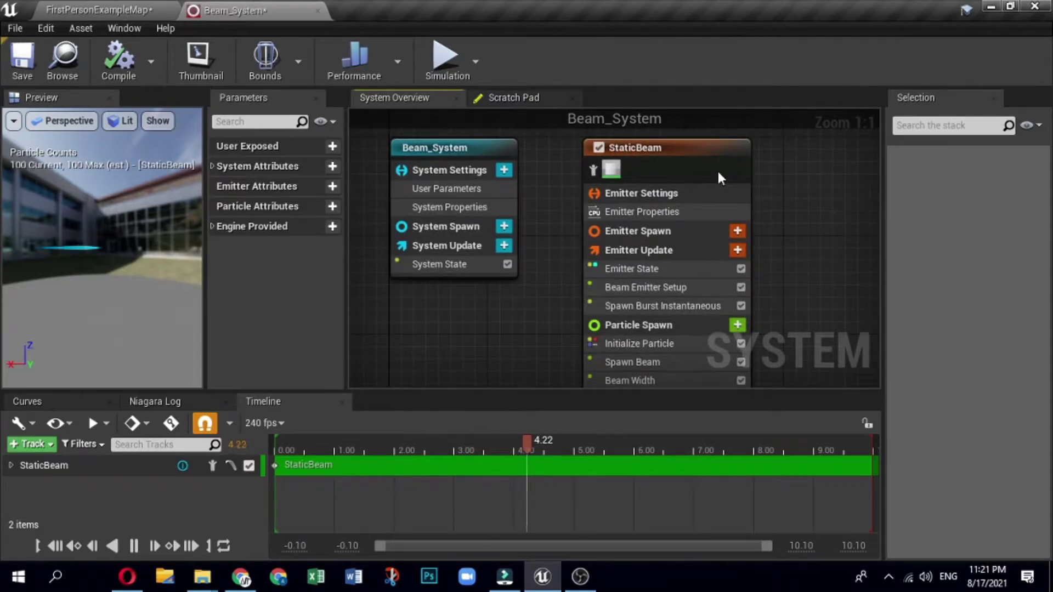
{"action": "left_click", "coordinate": [660, 148]}
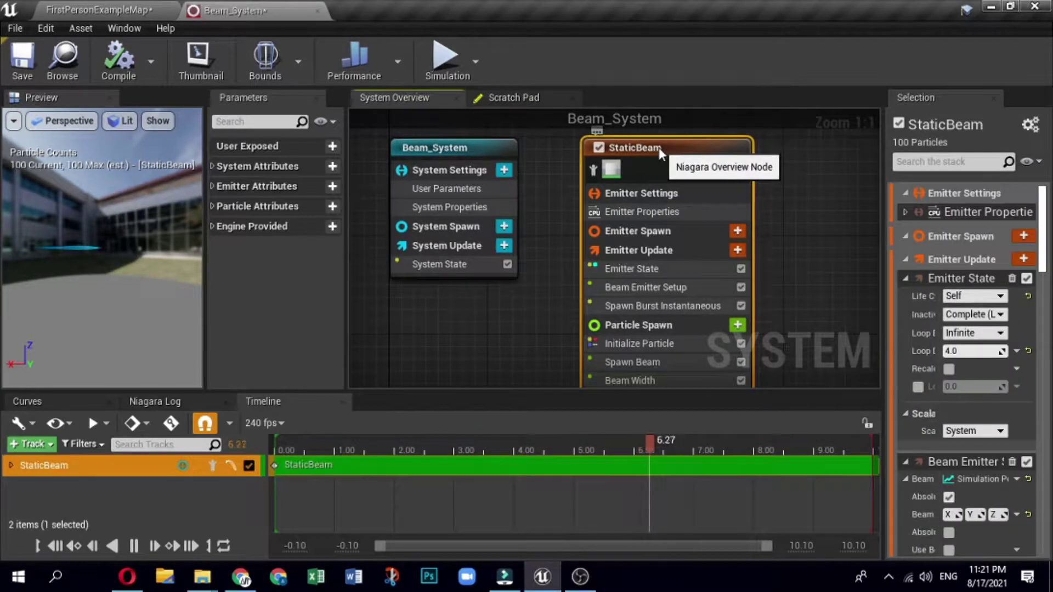
{"action": "double_click", "coordinate": [660, 147]}
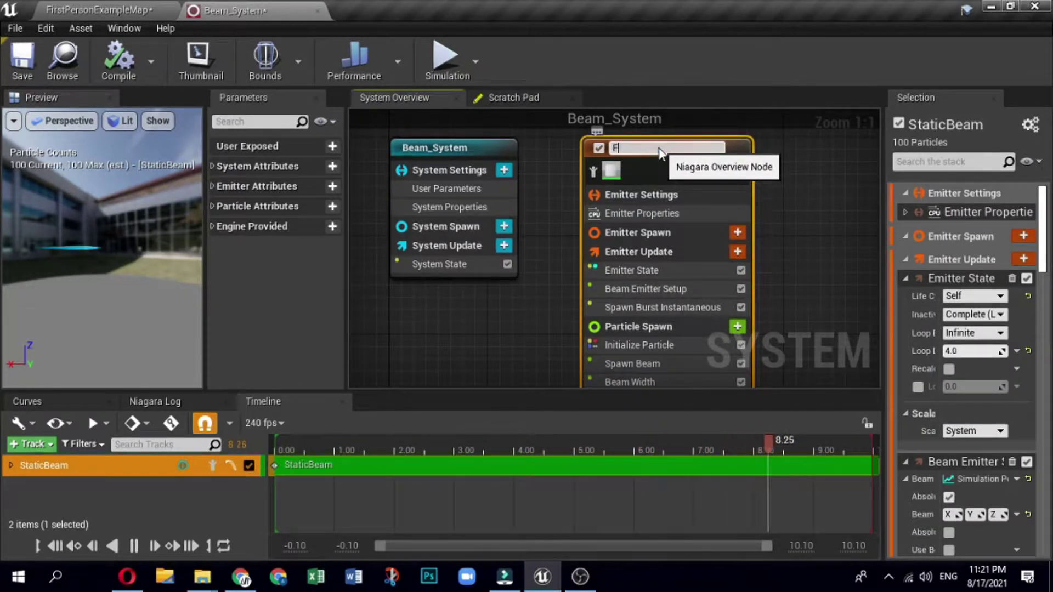
{"action": "type", "text": "FX_B"}
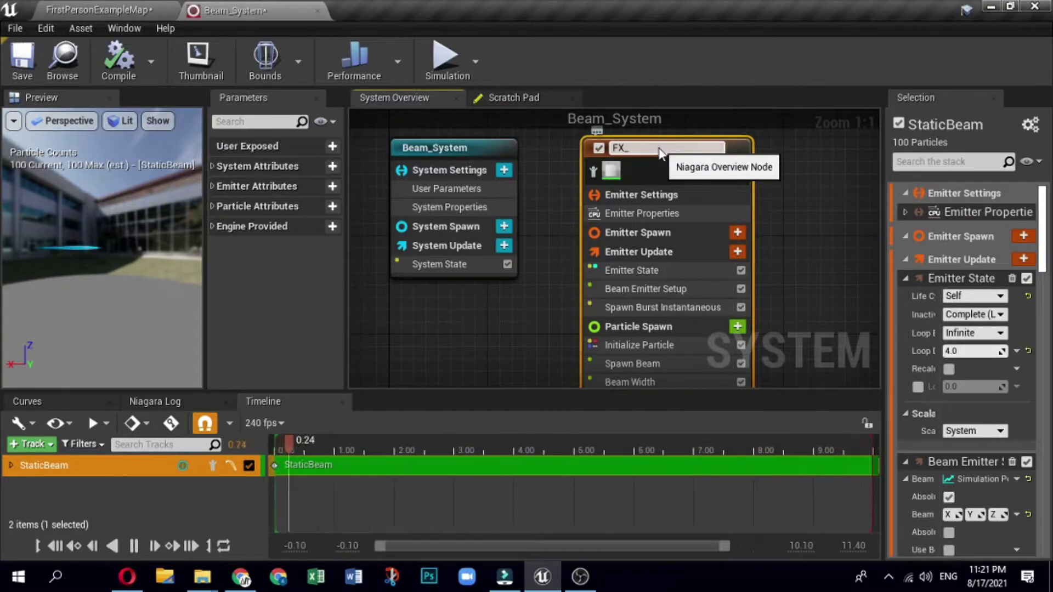
{"action": "type", "text": "eam"}
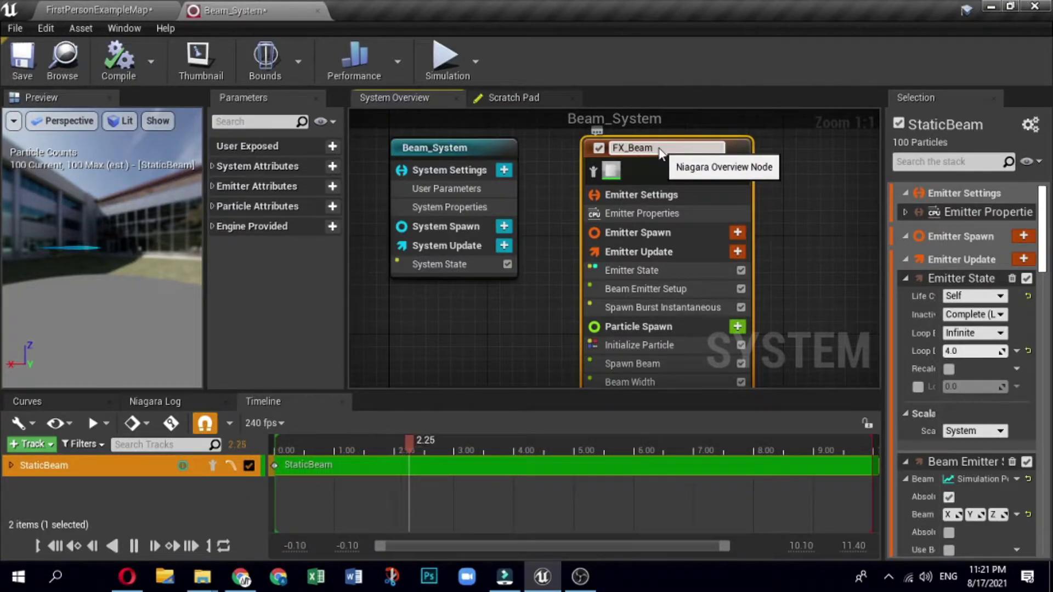
{"action": "key", "text": "Return"}
{"action": "left_click", "coordinate": [797, 211]}
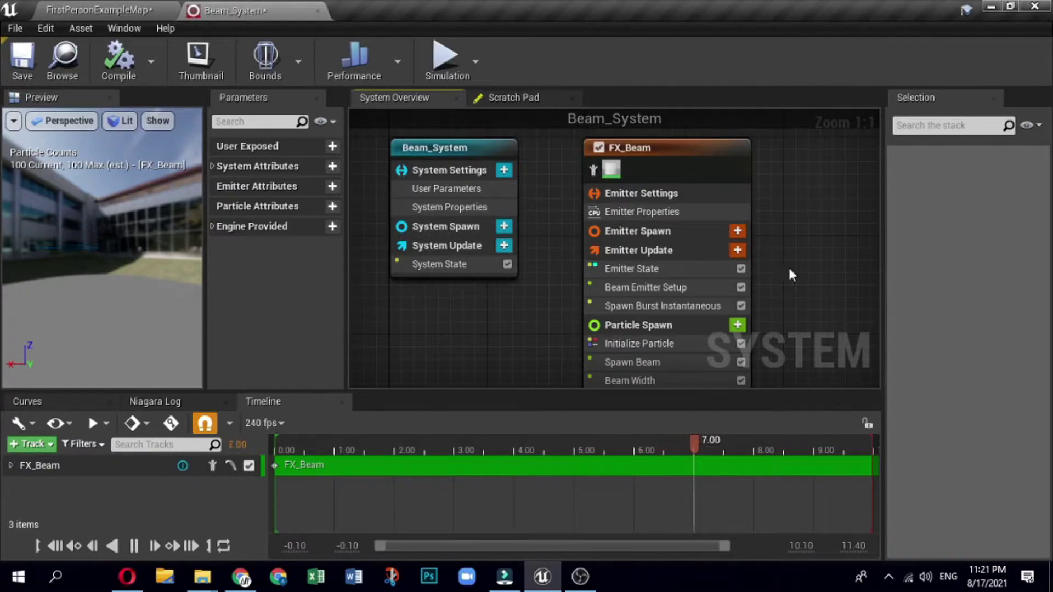
Select FX_Beam's Ribbon Renderer and set its tessellation Curve Tension to 0.5.
{"action": "right_click_drag", "start_coordinate": [787, 266], "coordinate": [812, 135]}
{"action": "right_click_drag", "start_coordinate": [812, 231], "coordinate": [799, 169]}
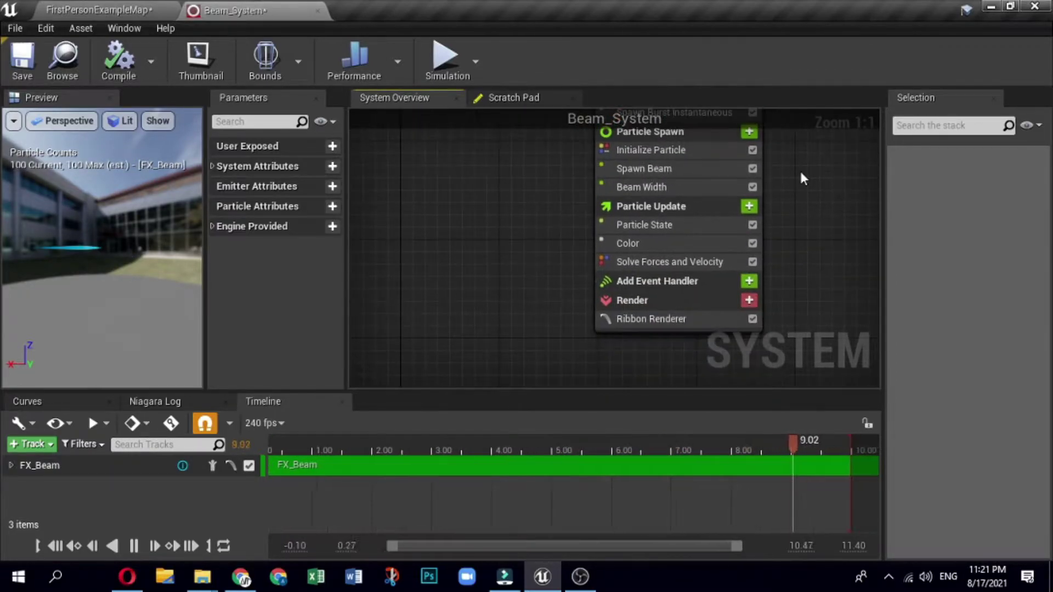
{"action": "left_click", "coordinate": [621, 319]}
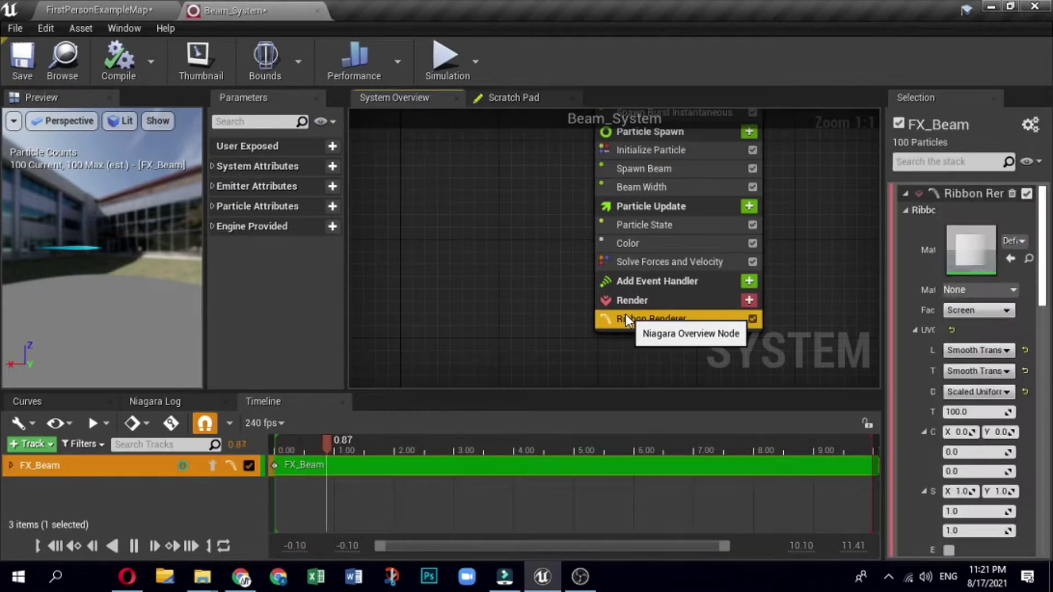
{"action": "left_click", "coordinate": [881, 304]}
{"action": "left_click_drag", "start_coordinate": [881, 304], "coordinate": [748, 298]}
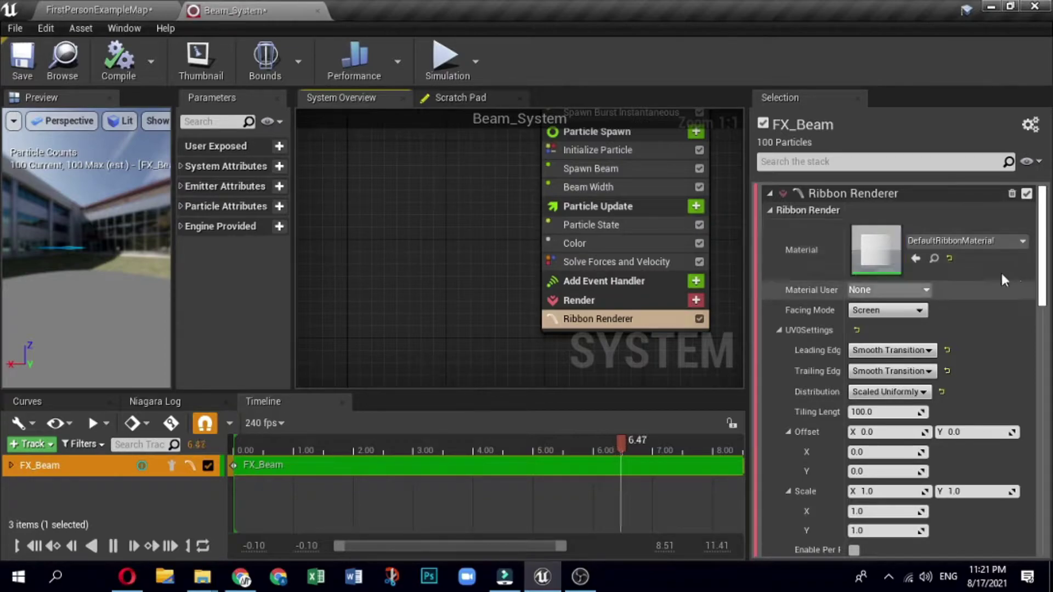
{"action": "scroll", "coordinate": [1008, 292], "scroll_direction": "down", "scroll_amount": 2}
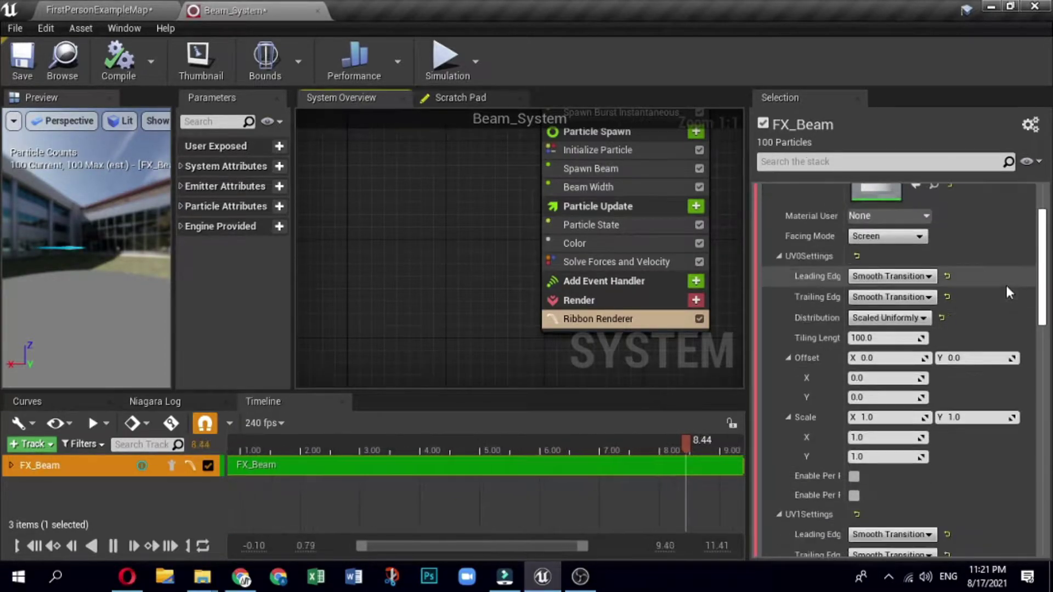
{"action": "scroll", "coordinate": [1008, 292], "scroll_direction": "down", "scroll_amount": 2}
{"action": "scroll", "coordinate": [1007, 293], "scroll_direction": "down", "scroll_amount": 2}
{"action": "scroll", "coordinate": [1008, 292], "scroll_direction": "down", "scroll_amount": 1}
{"action": "scroll", "coordinate": [1008, 293], "scroll_direction": "down", "scroll_amount": 2}
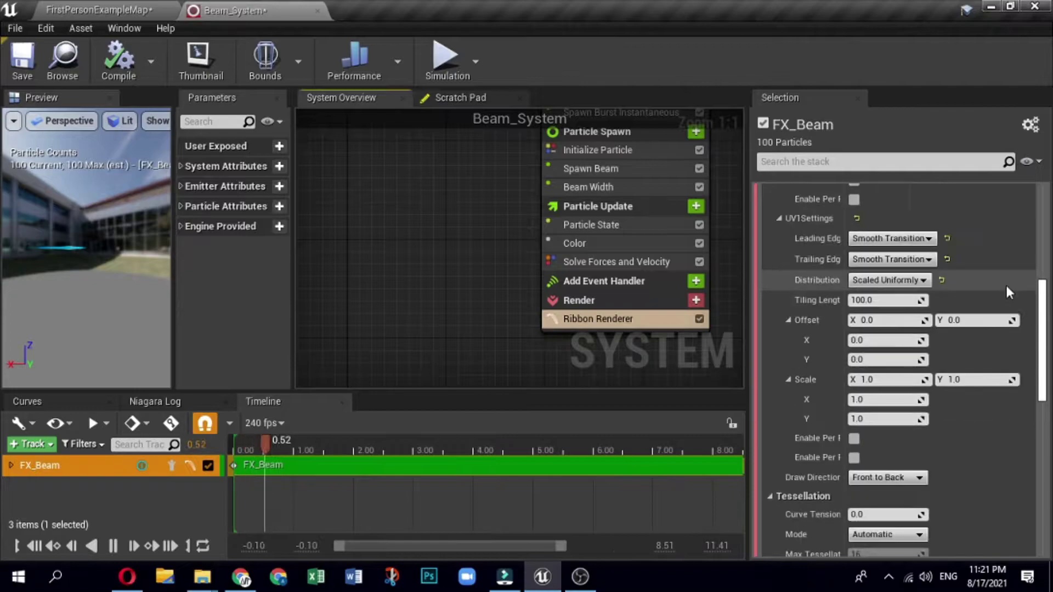
{"action": "scroll", "coordinate": [1008, 292], "scroll_direction": "down", "scroll_amount": 2}
{"action": "scroll", "coordinate": [1008, 293], "scroll_direction": "down", "scroll_amount": 2}
{"action": "scroll", "coordinate": [936, 354], "scroll_direction": "down", "scroll_amount": 1}
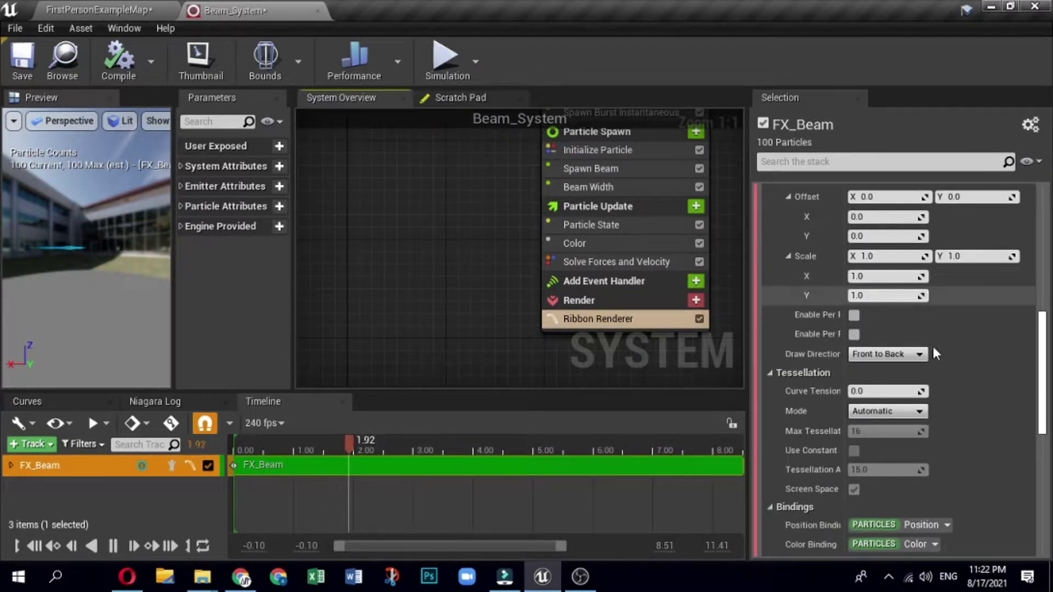
{"action": "left_click", "coordinate": [865, 392]}
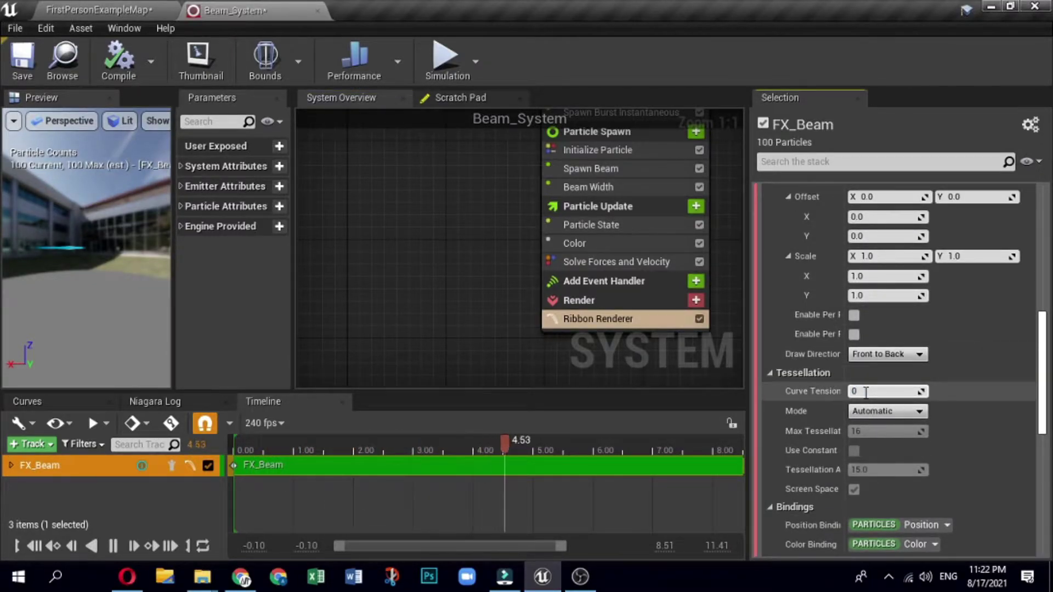
{"action": "type", "text": "0.5"}
{"action": "left_click", "coordinate": [993, 310]}
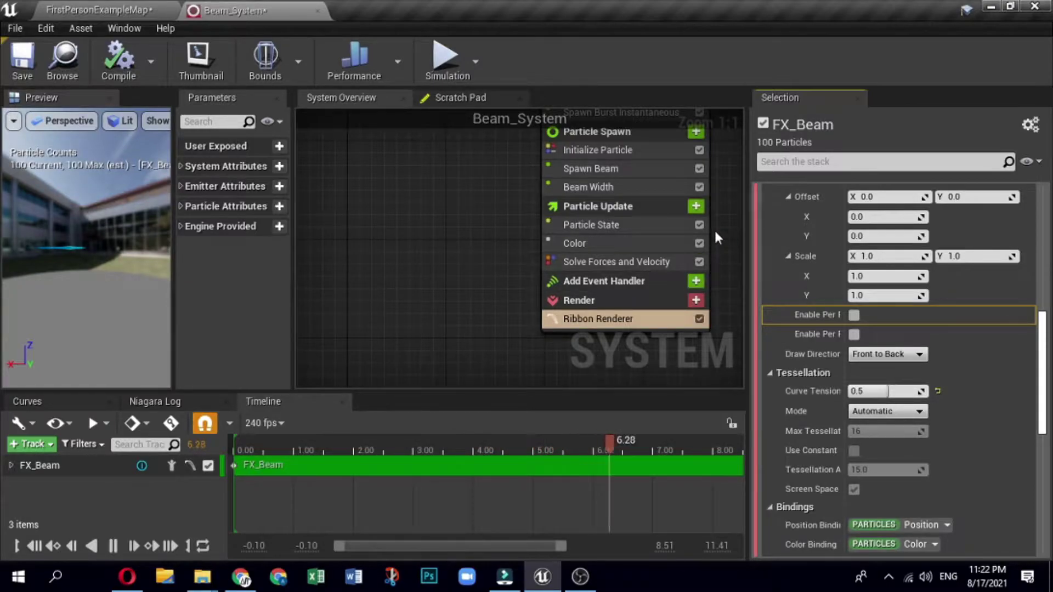
In Emitter Update, make Loop Duration a random range dynamic input.
{"action": "right_click_drag", "start_coordinate": [716, 233], "coordinate": [693, 325]}
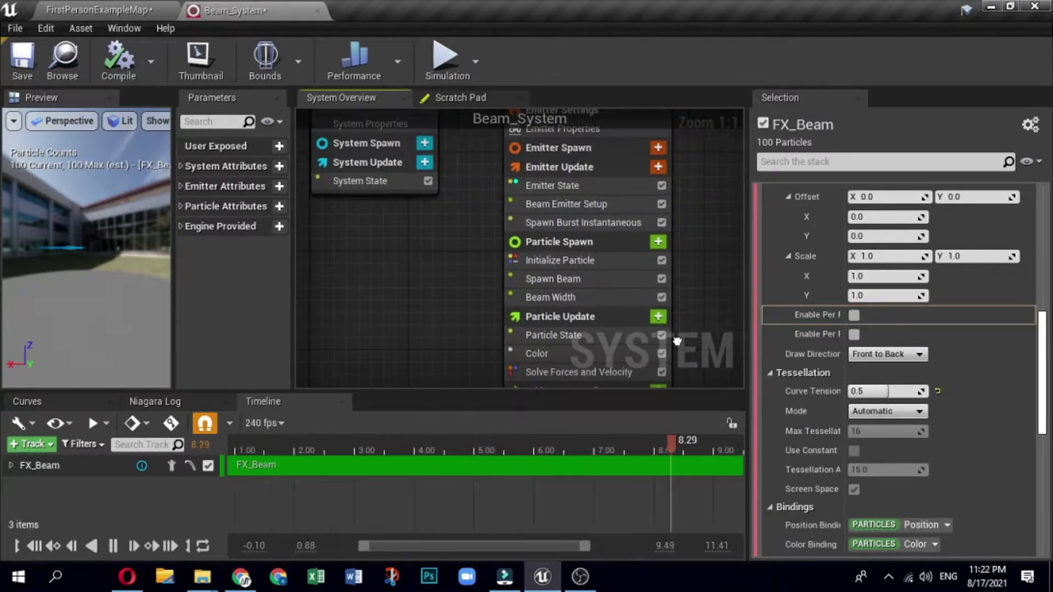
{"action": "mouse_move", "coordinate": [693, 324]}
{"action": "right_mouse_down"}
{"action": "mouse_move", "coordinate": [715, 240]}
{"action": "mouse_move", "coordinate": [712, 279]}
{"action": "right_mouse_up"}
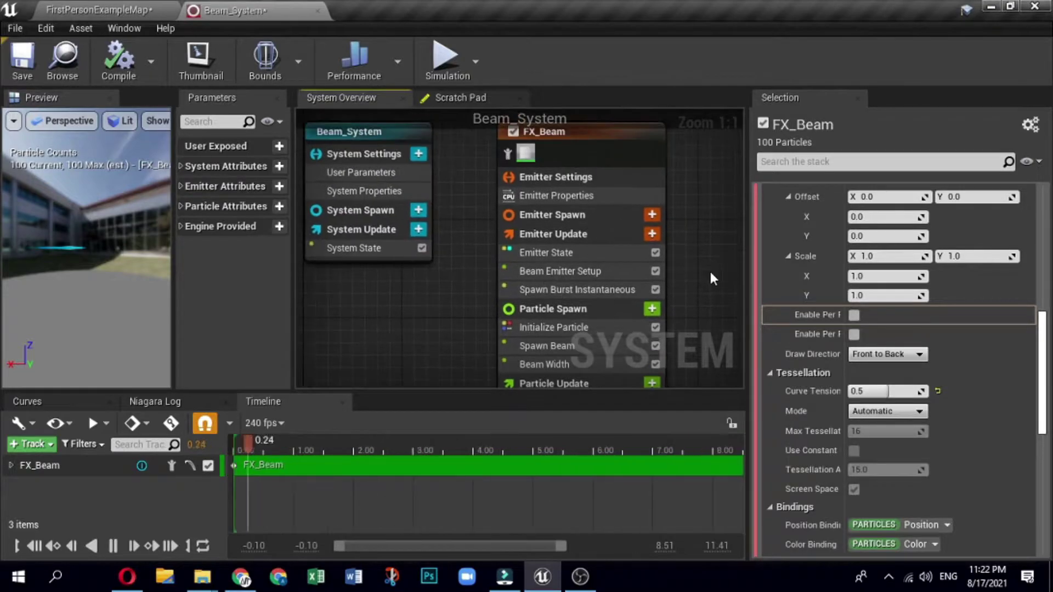
{"action": "left_click", "coordinate": [531, 237]}
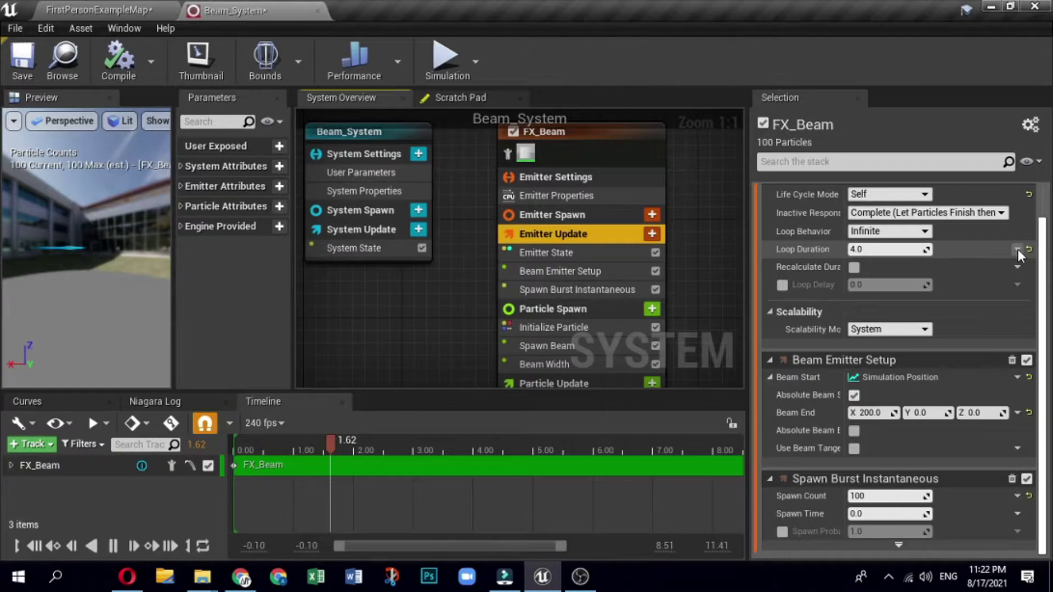
{"action": "left_click", "coordinate": [1018, 251]}
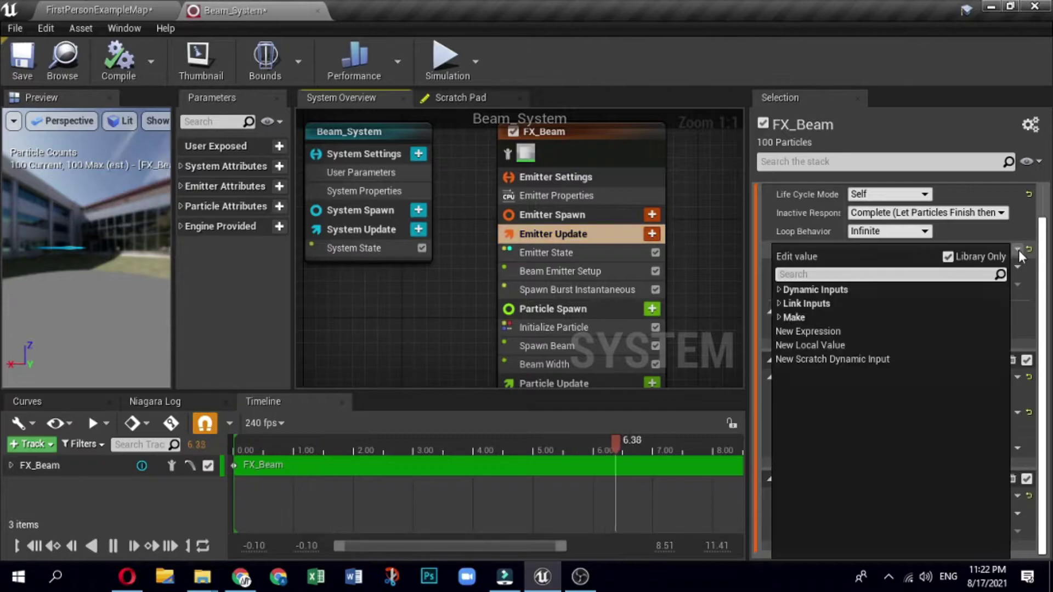
{"action": "left_click", "coordinate": [779, 289]}
{"action": "scroll", "coordinate": [882, 417], "scroll_direction": "down", "scroll_amount": 3}
{"action": "scroll", "coordinate": [881, 412], "scroll_direction": "down", "scroll_amount": 2}
{"action": "scroll", "coordinate": [898, 399], "scroll_direction": "down", "scroll_amount": 2}
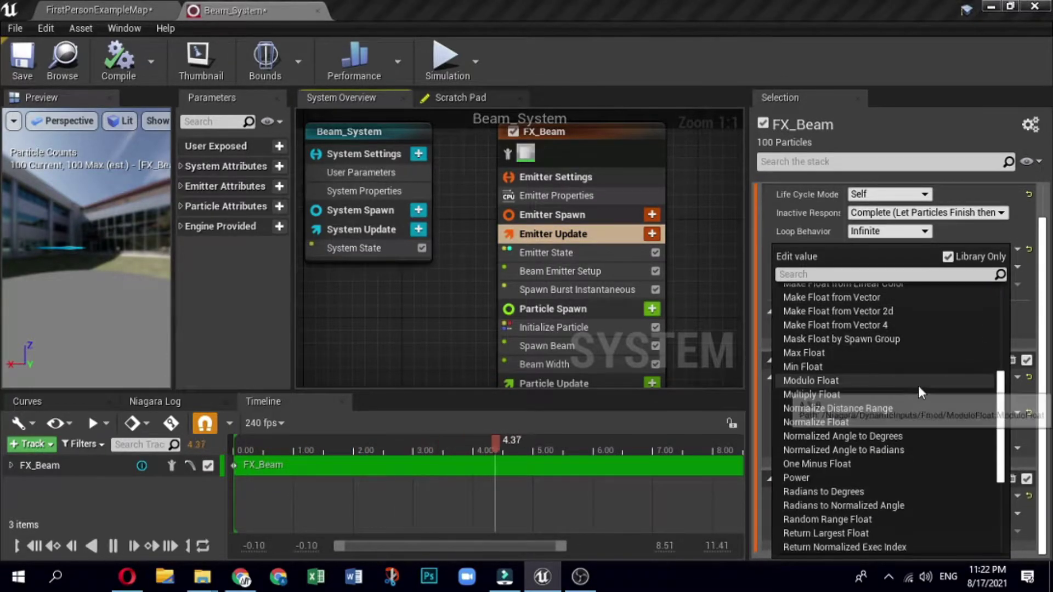
{"action": "left_click", "coordinate": [877, 519]}
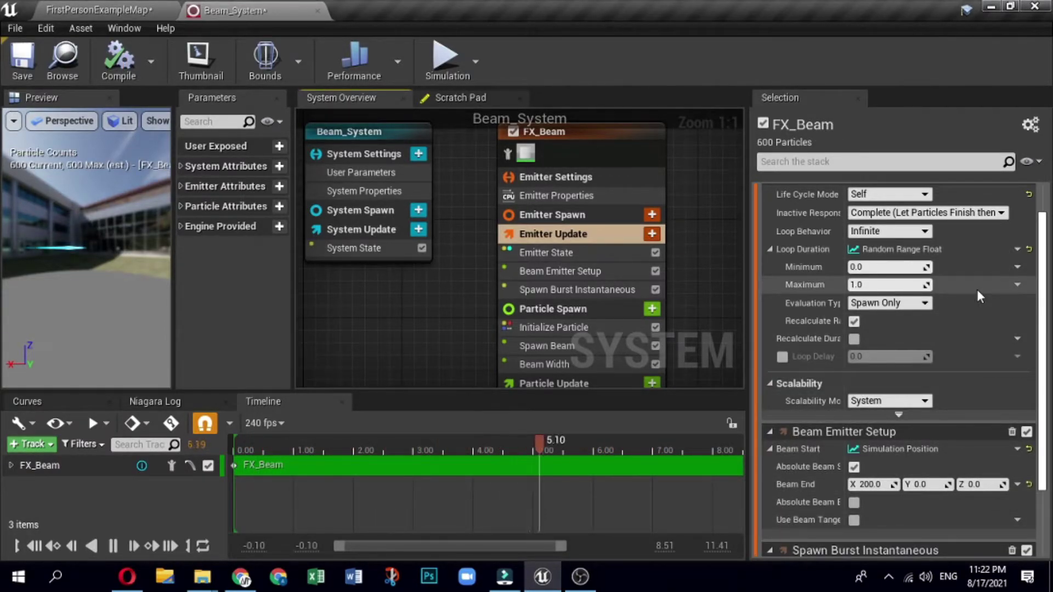
Set the loop duration range to 0.1–0.2 seconds and enable Absolute Beam End.
{"action": "left_click", "coordinate": [881, 268]}
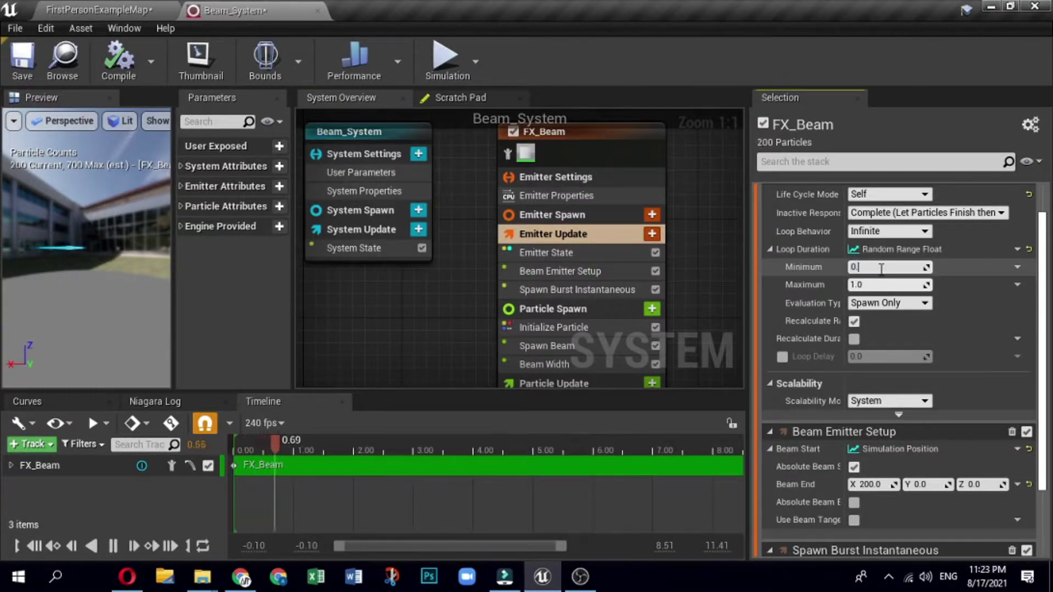
{"action": "type", "text": "0.1"}
{"action": "left_click", "coordinate": [878, 285]}
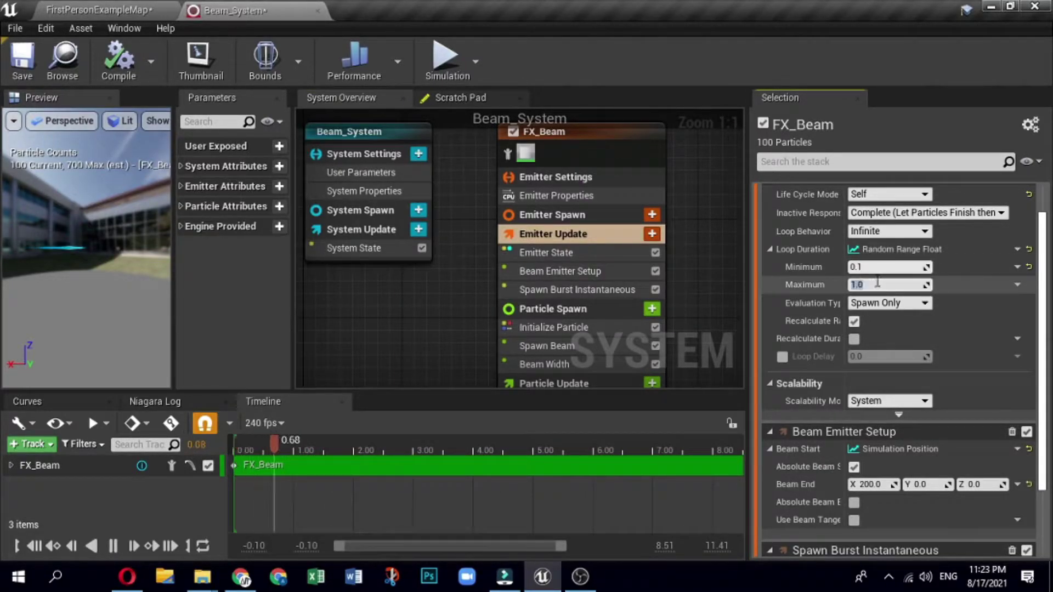
{"action": "type", "text": "0.2"}
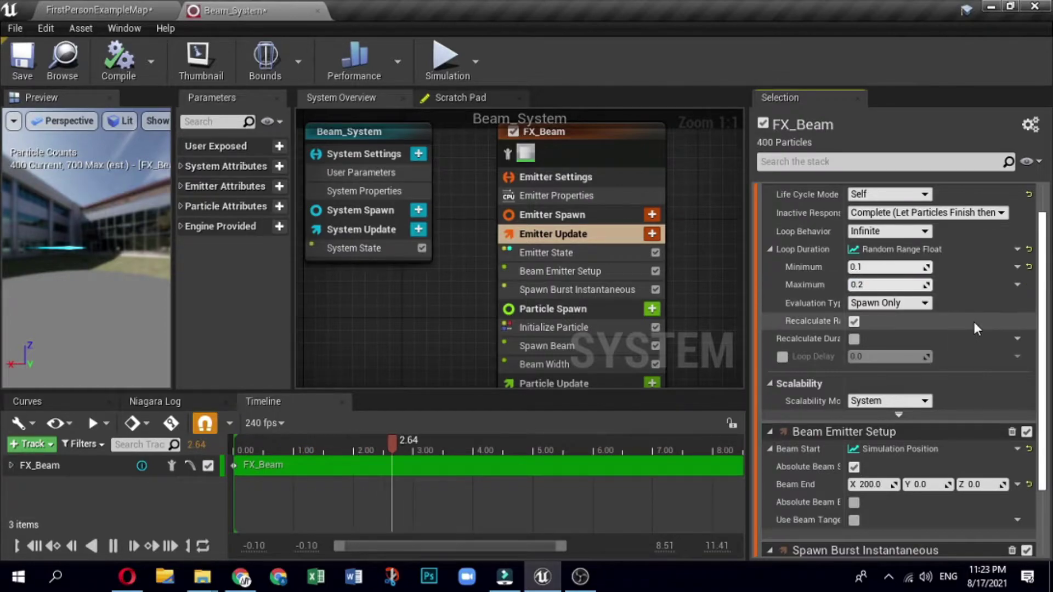
{"action": "left_click", "coordinate": [974, 325]}
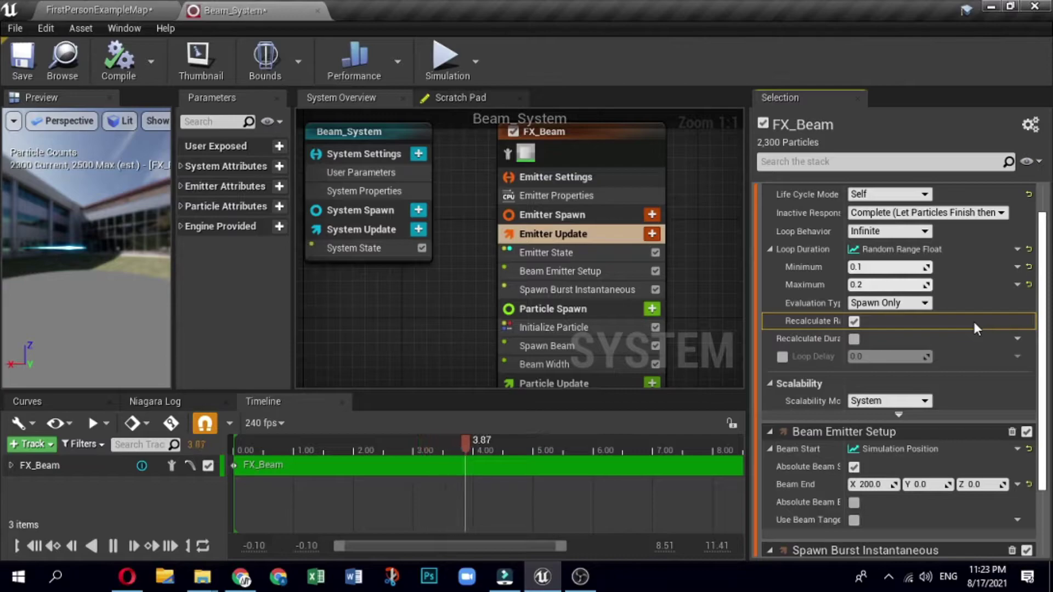
{"action": "scroll", "coordinate": [975, 325], "scroll_direction": "down", "scroll_amount": 1}
{"action": "scroll", "coordinate": [974, 324], "scroll_direction": "down", "scroll_amount": 1}
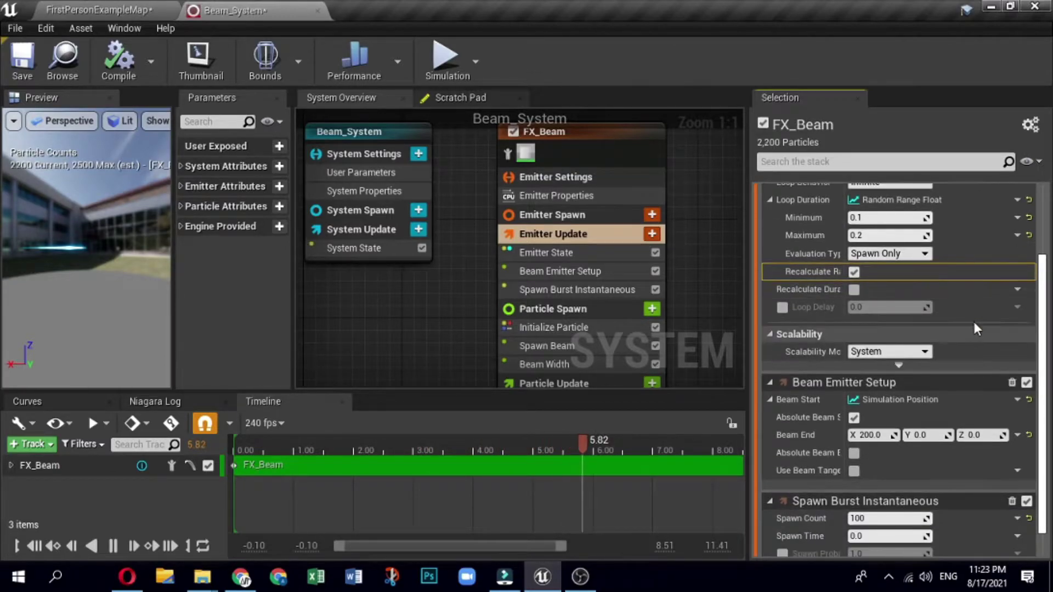
{"action": "scroll", "coordinate": [975, 328], "scroll_direction": "down", "scroll_amount": 1}
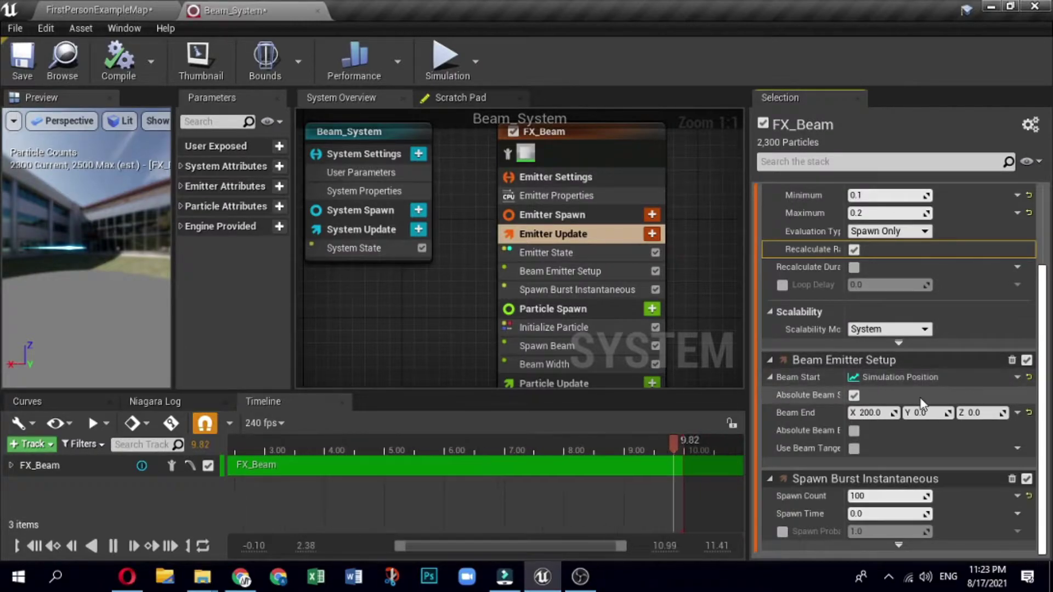
{"action": "left_click", "coordinate": [855, 431]}
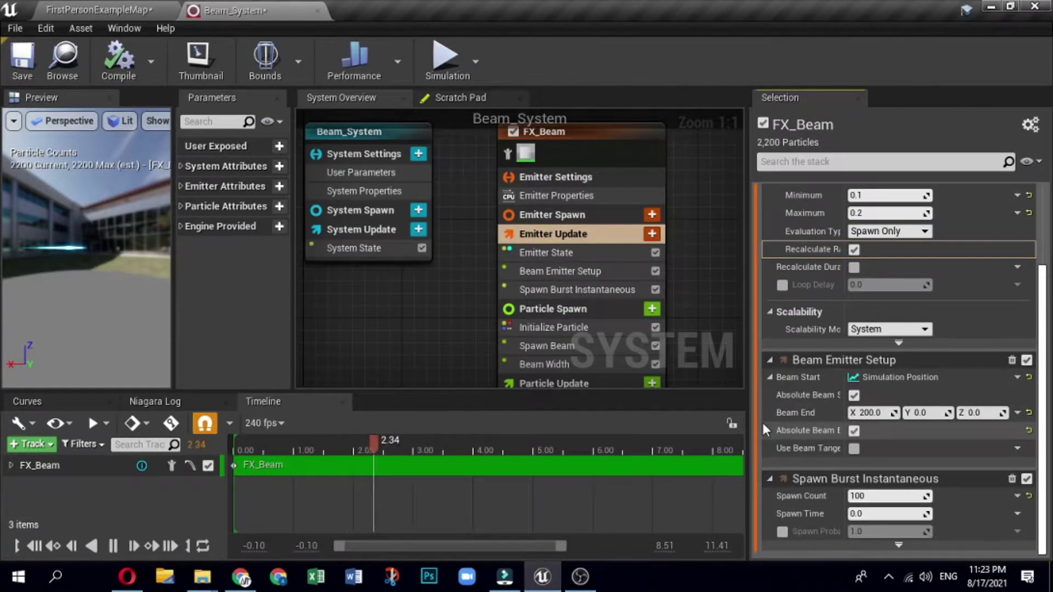
Drag Beam_System from the Content Browser into the FirstPersonExampleMap level.
{"action": "left_click", "coordinate": [95, 12]}
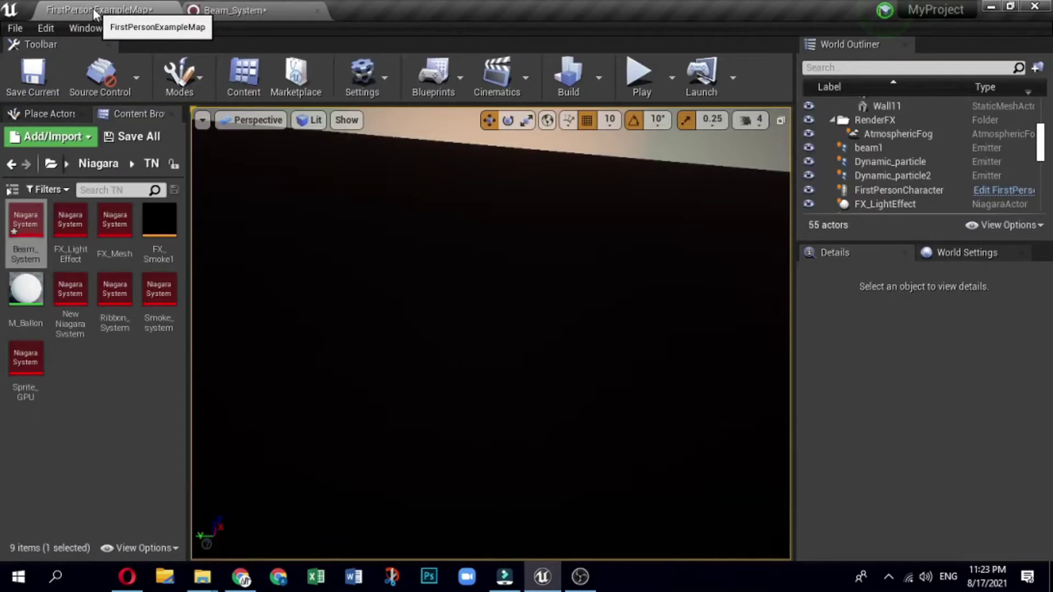
{"action": "left_click", "coordinate": [25, 223]}
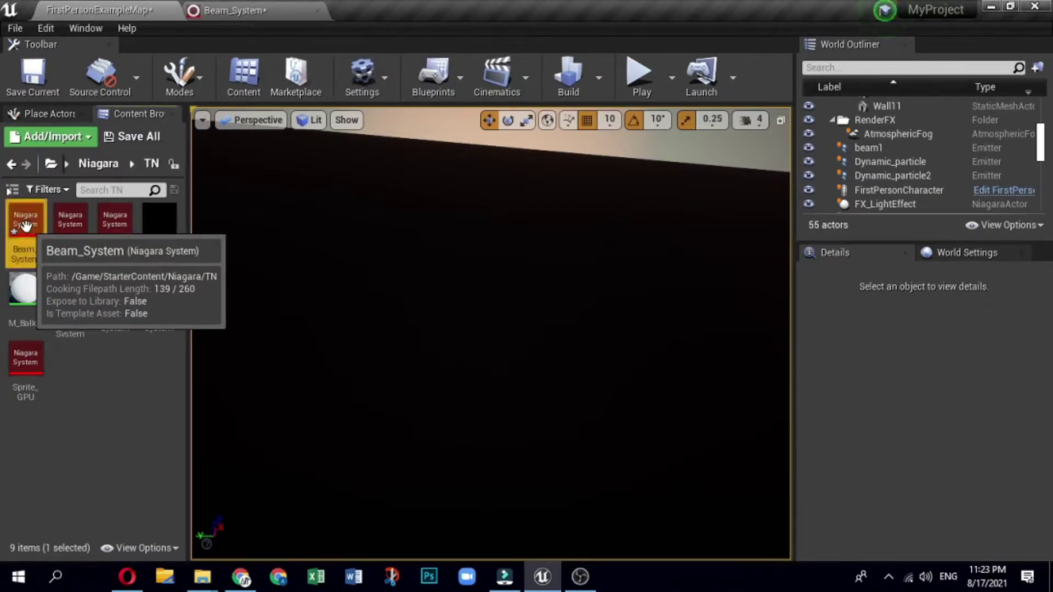
{"action": "left_click_drag", "start_coordinate": [25, 222], "coordinate": [437, 338]}
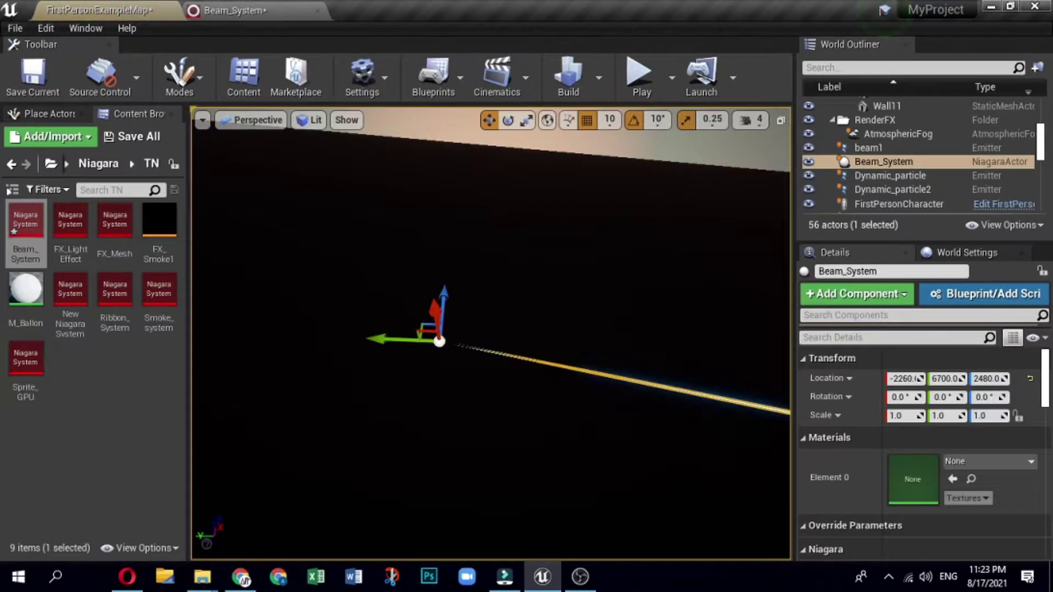
{"action": "right_click_drag", "start_coordinate": [437, 337], "coordinate": [500, 253]}
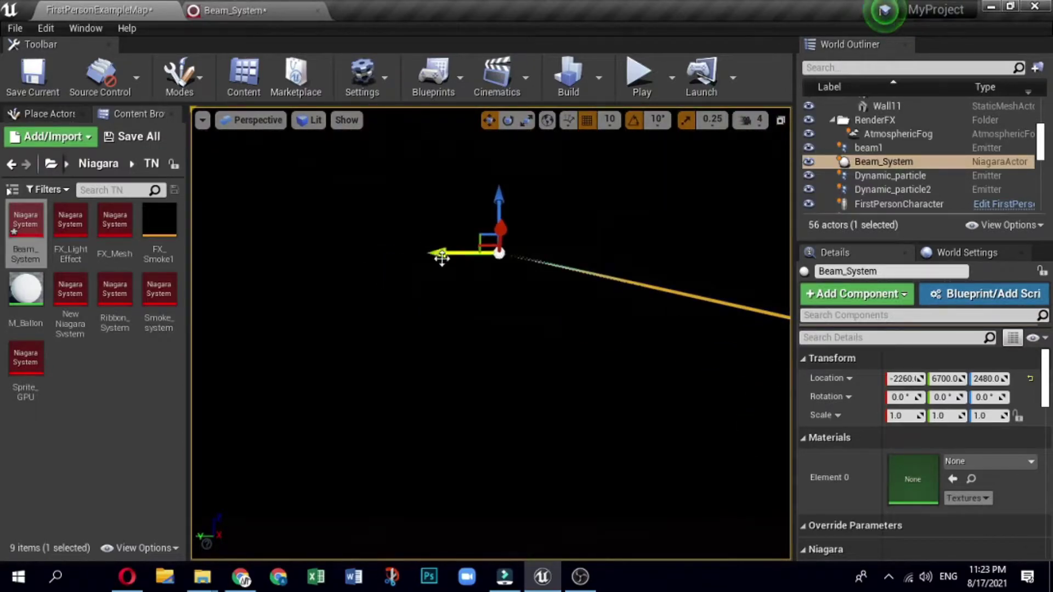
Move the Beam_System actor along its Y axis and return to the Beam_System editor.
{"action": "left_click_drag", "start_coordinate": [442, 258], "coordinate": [268, 255]}
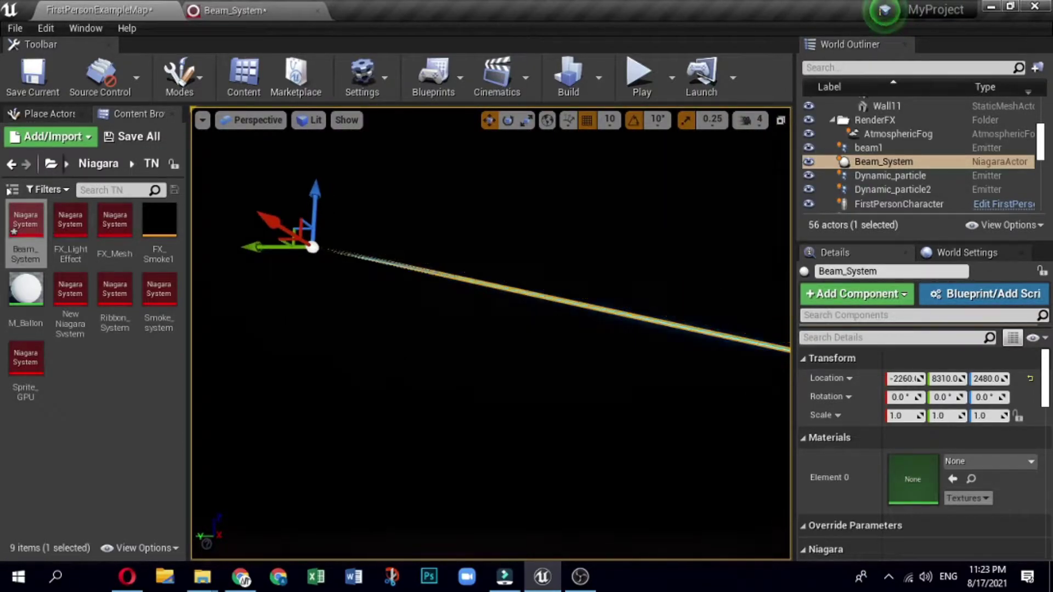
{"action": "left_click", "coordinate": [379, 119]}
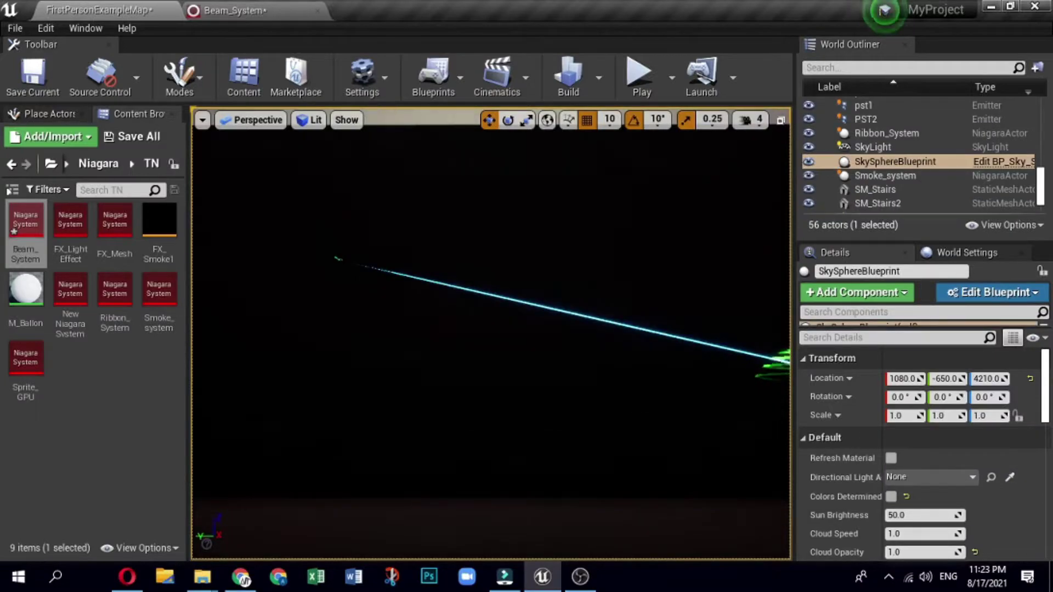
{"action": "left_click", "coordinate": [341, 260]}
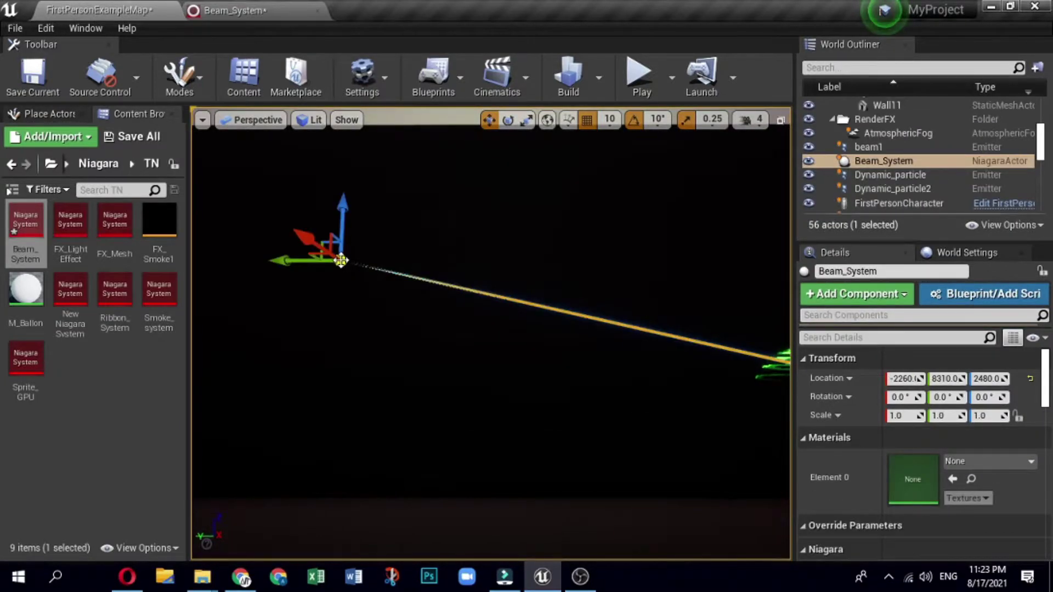
{"action": "left_click", "coordinate": [239, 10]}
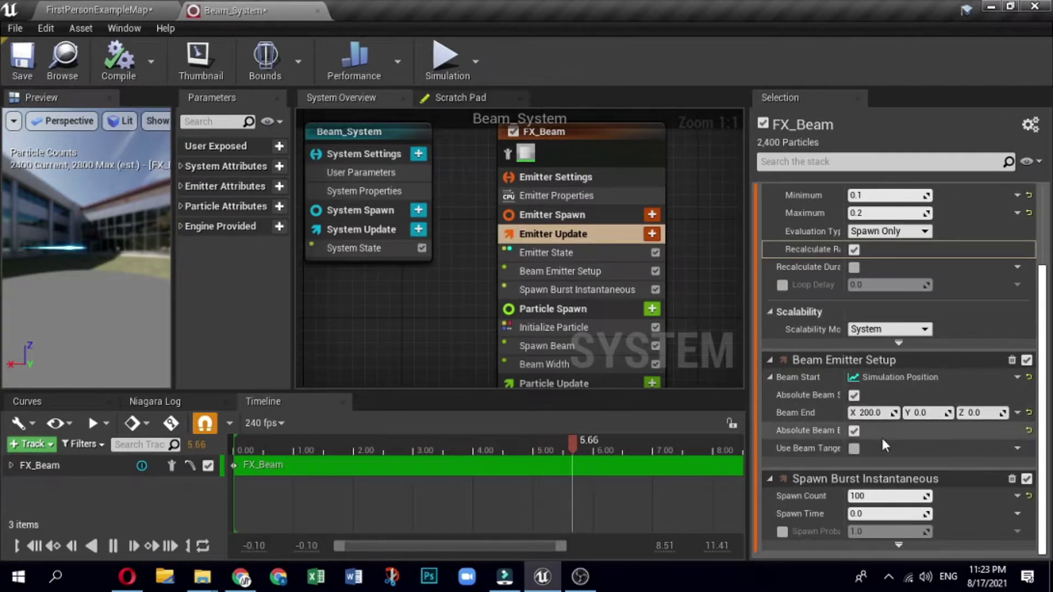
Set the Beam End X and Y near -2260 and 7710, checking the beam in the level.
{"action": "left_click_drag", "start_coordinate": [846, 408], "coordinate": [874, 404]}
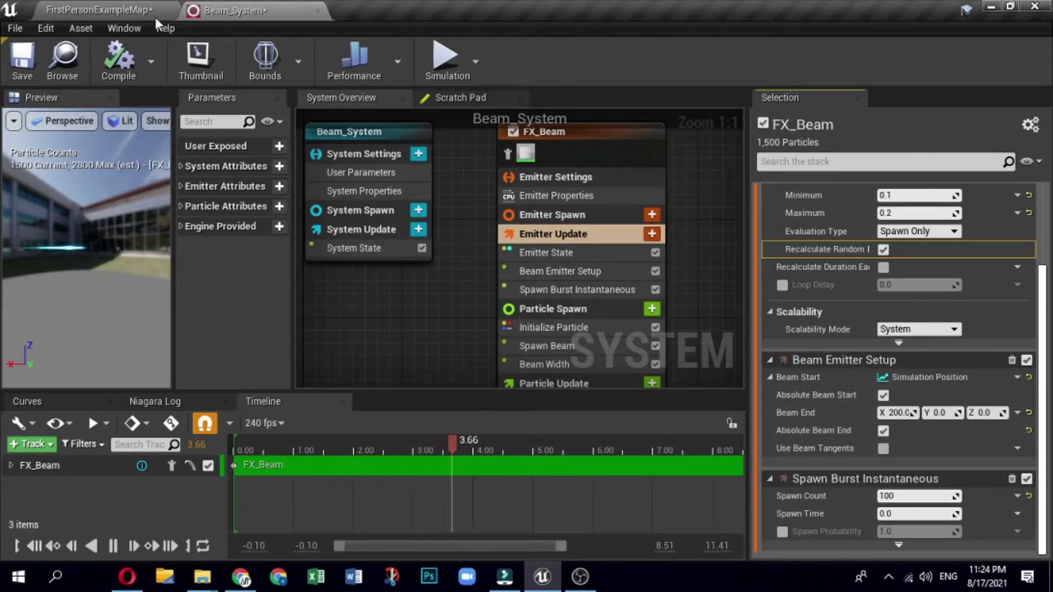
{"action": "left_click", "coordinate": [124, 10]}
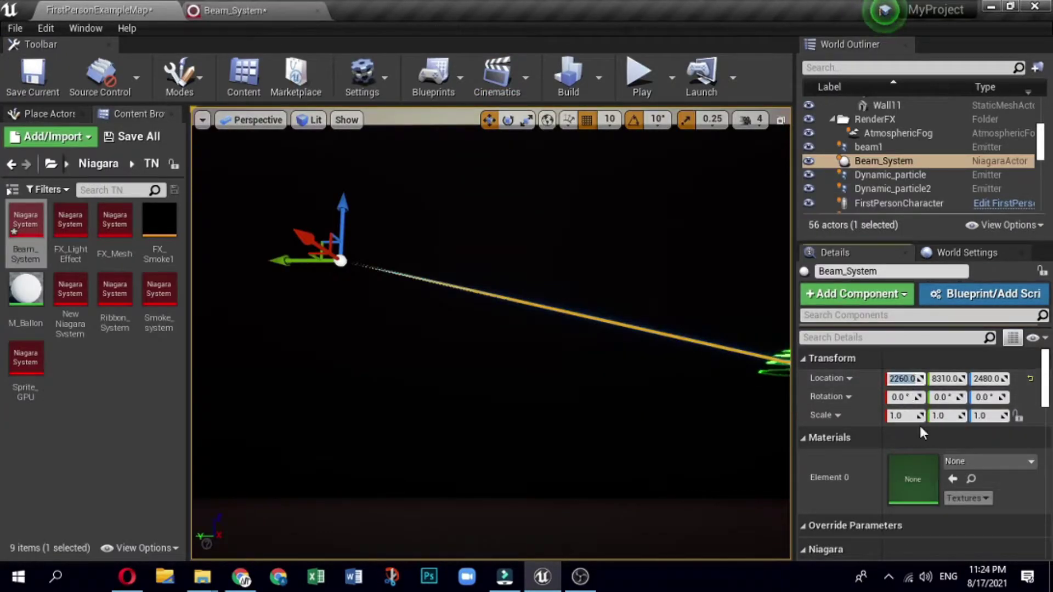
{"action": "left_click", "coordinate": [235, 10]}
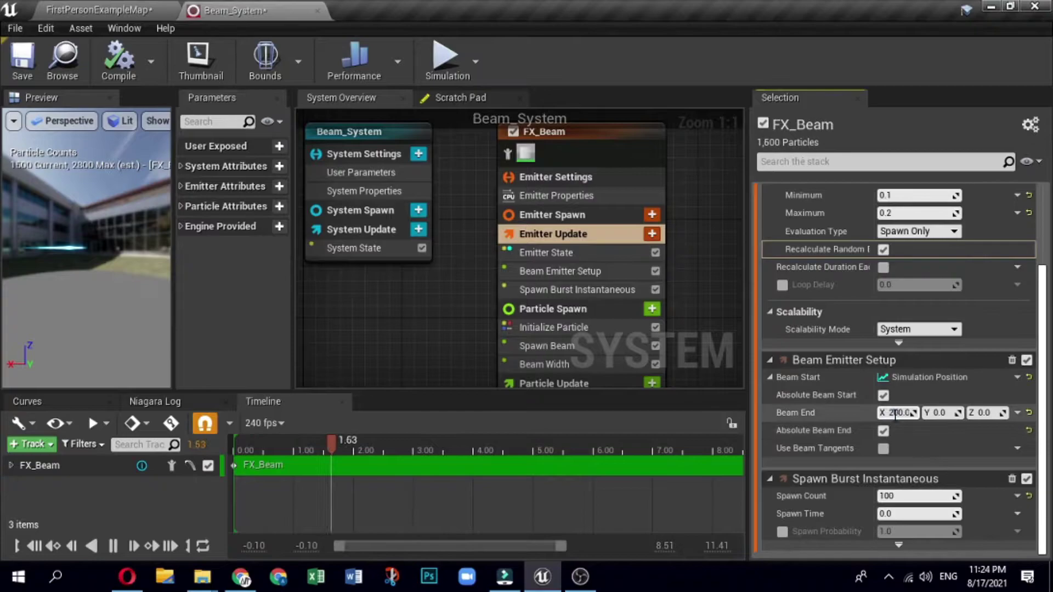
{"action": "left_click", "coordinate": [82, 10]}
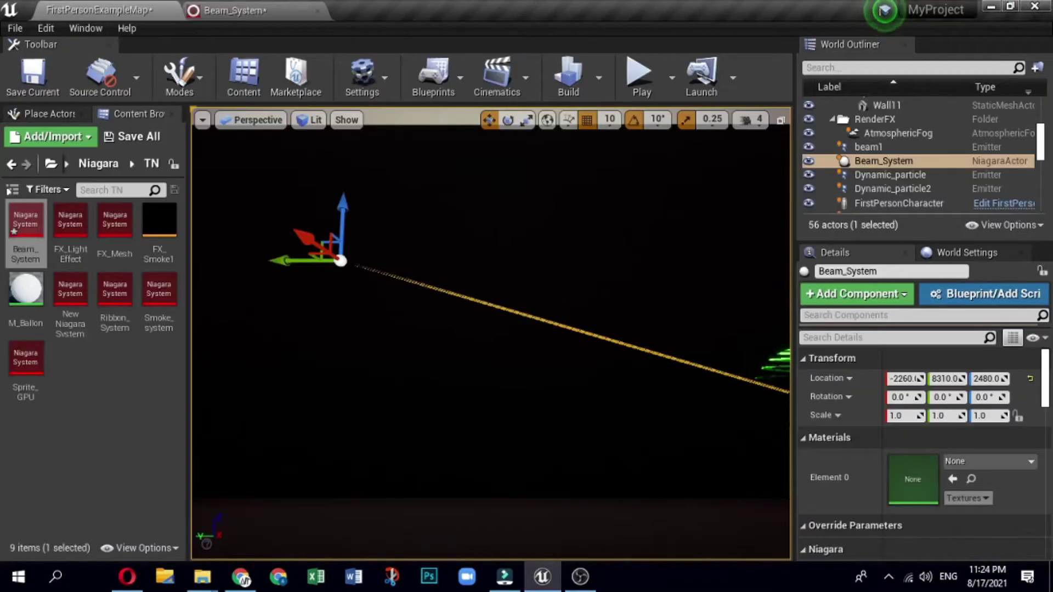
{"action": "left_click", "coordinate": [264, 11]}
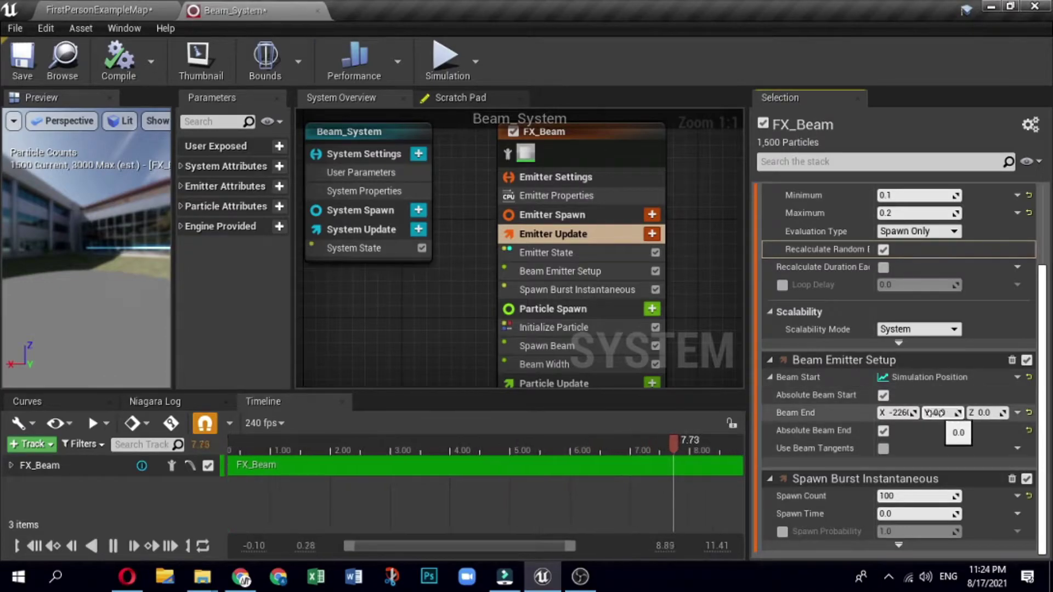
{"action": "left_click", "coordinate": [938, 413]}
{"action": "type", "text": "77"}
{"action": "key", "text": "Return"}
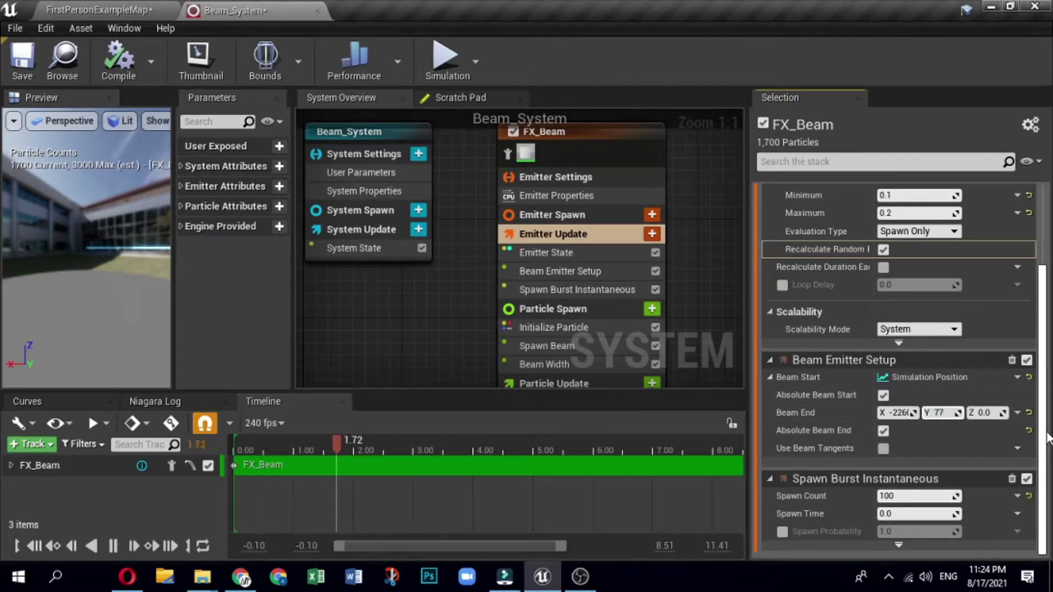
Raise the Beam End Z to about 2480 and verify the beam's aim in the level.
{"action": "left_click", "coordinate": [99, 9]}
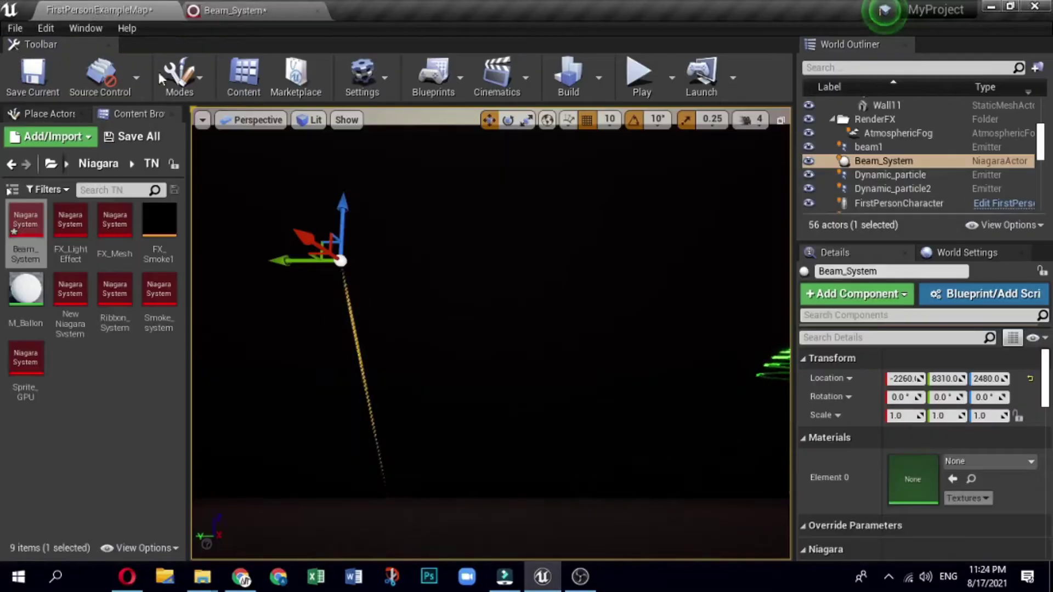
{"action": "left_click", "coordinate": [235, 10]}
{"action": "left_click_drag", "start_coordinate": [984, 412], "coordinate": [992, 416]}
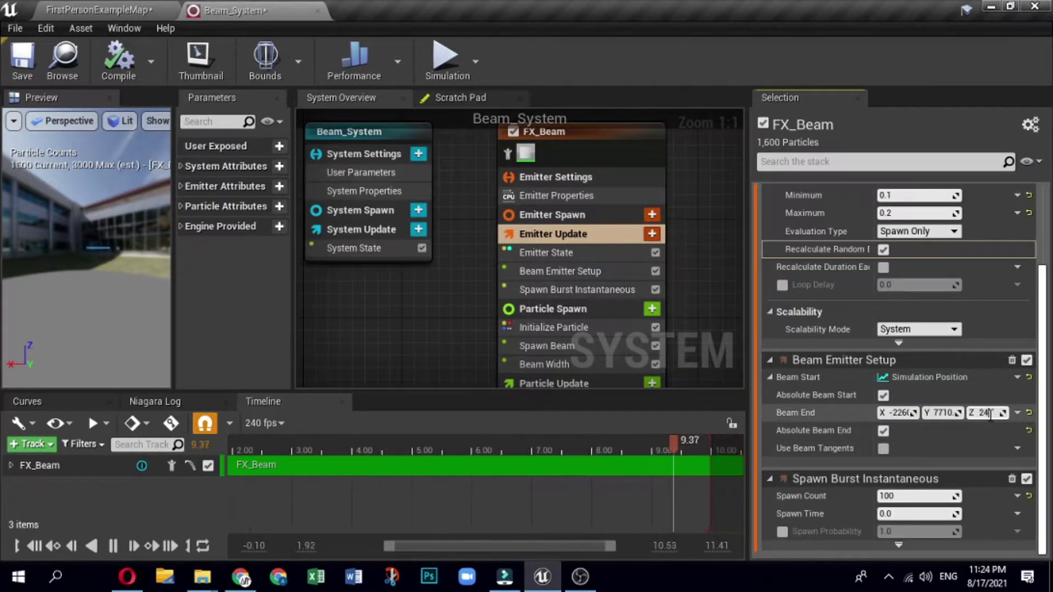
{"action": "left_click", "coordinate": [108, 10]}
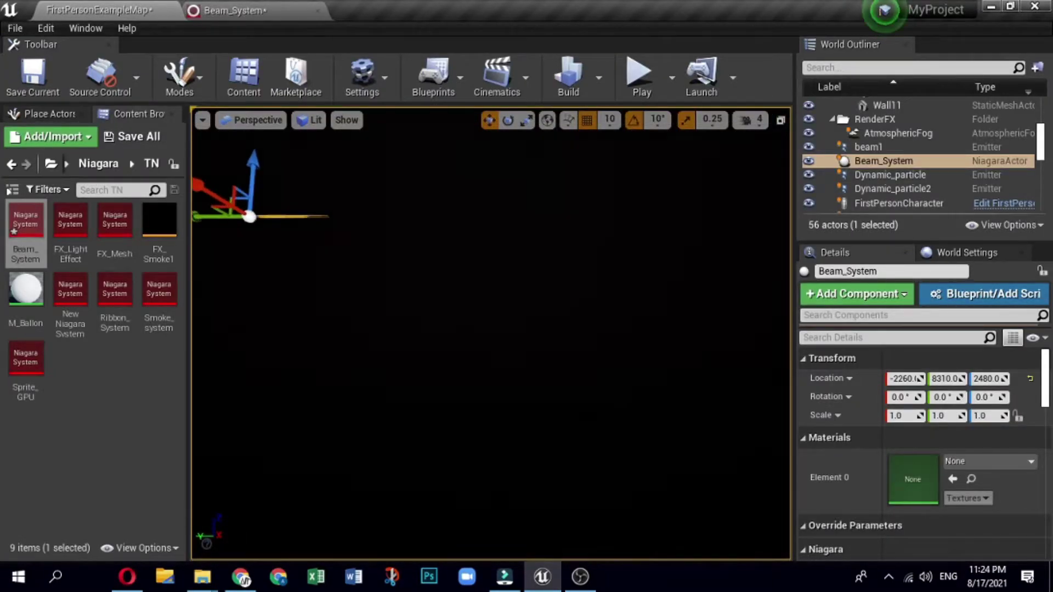
{"action": "left_click", "coordinate": [248, 148]}
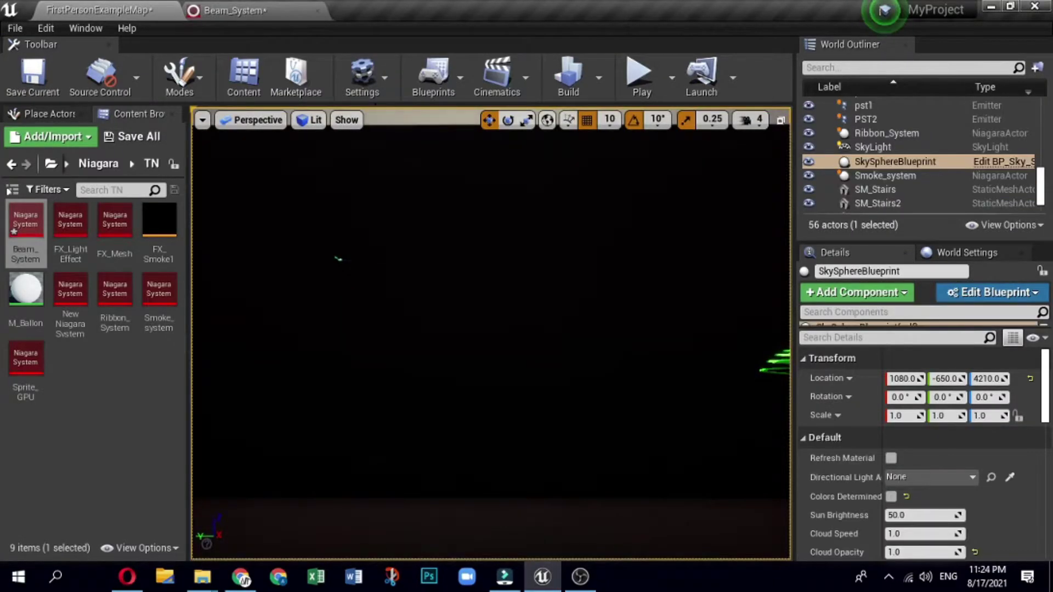
{"action": "left_click", "coordinate": [258, 11]}
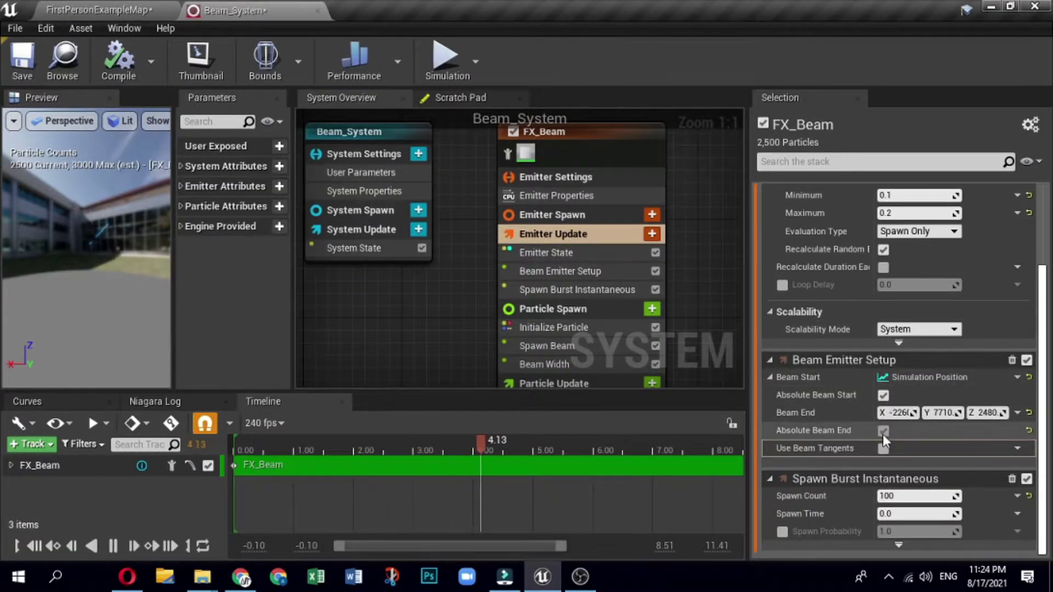
Enable beam tangents and make Beam Start Tangent a Multiply Vector by Float input.
{"action": "left_click", "coordinate": [884, 450]}
{"action": "scroll", "coordinate": [1005, 350], "scroll_direction": "down", "scroll_amount": 3}
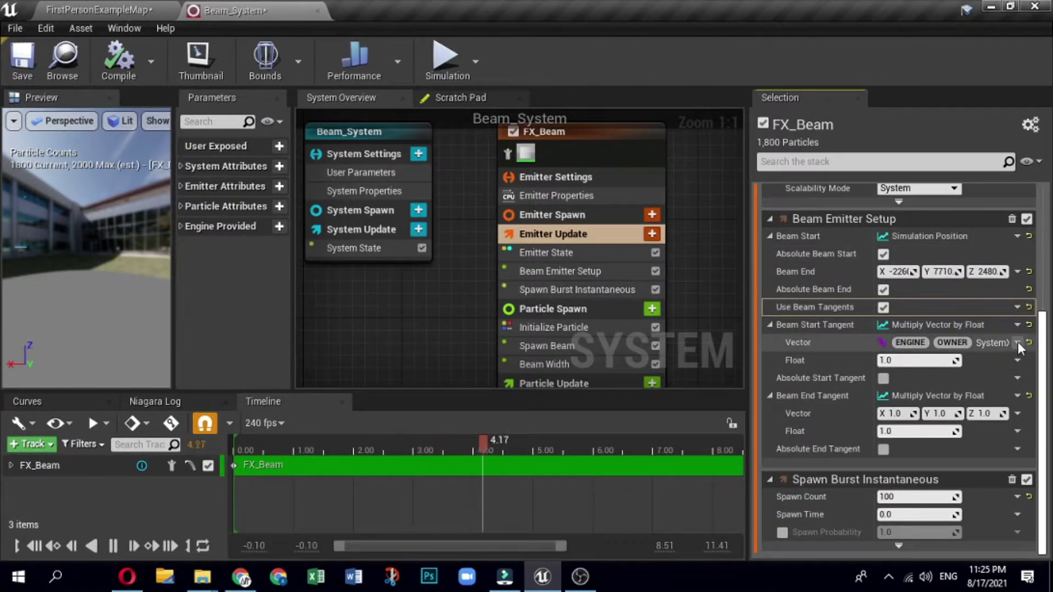
{"action": "left_click", "coordinate": [1018, 342]}
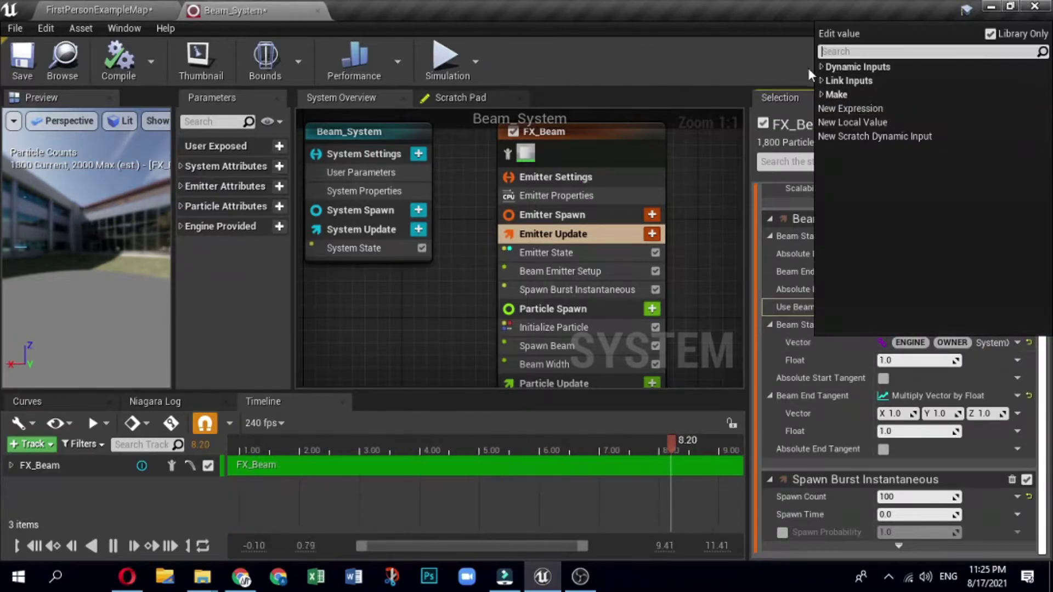
{"action": "left_click", "coordinate": [856, 66]}
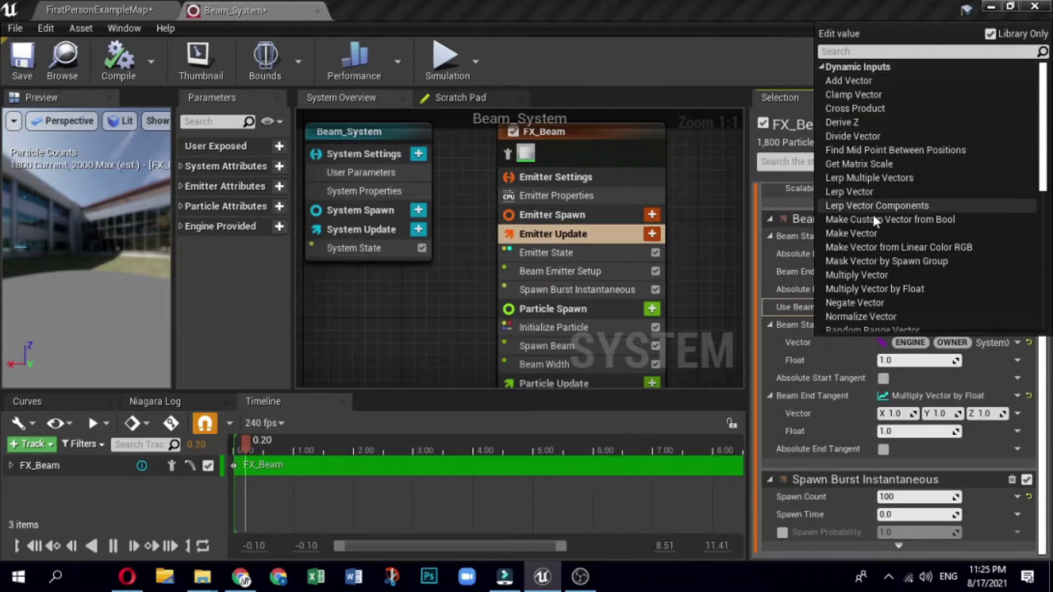
{"action": "left_click", "coordinate": [916, 288]}
{"action": "scroll", "coordinate": [988, 381], "scroll_direction": "down", "scroll_amount": 1}
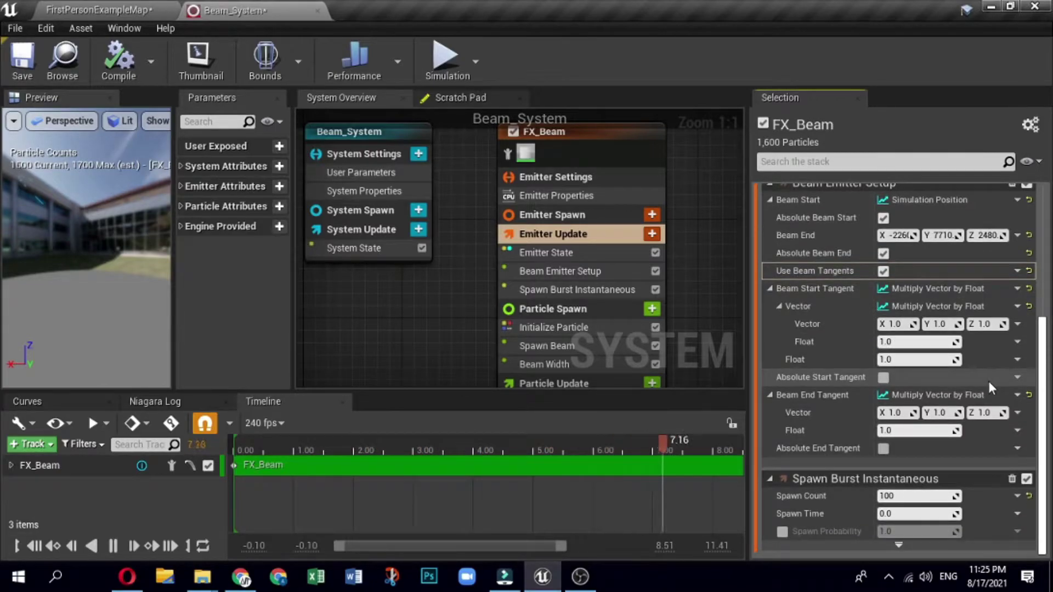
Reset the start tangent and reapply Multiply Vector by Float so it matches the end tangent.
{"action": "left_click", "coordinate": [1028, 288]}
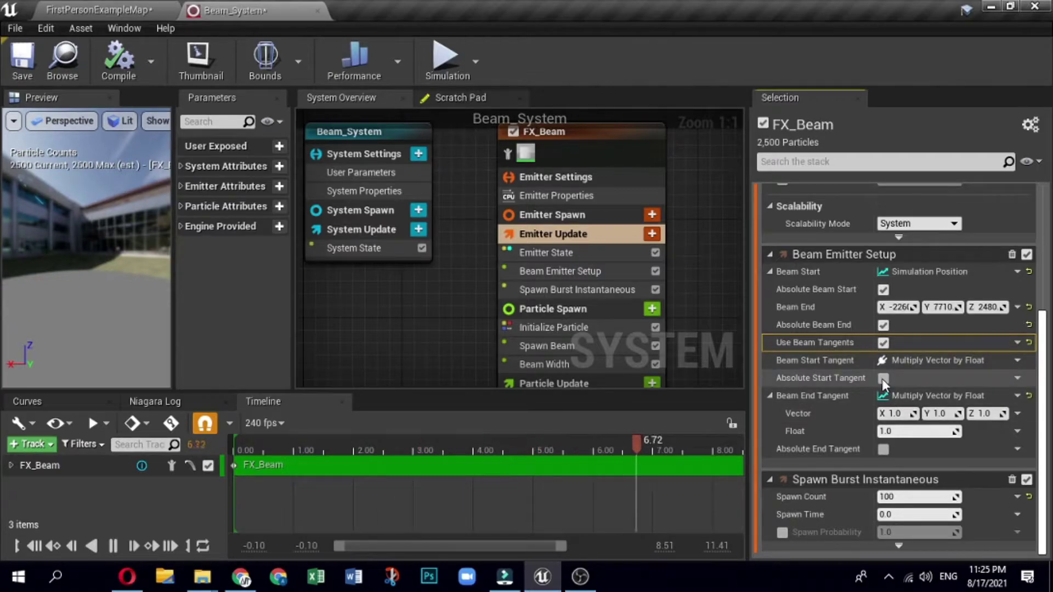
{"action": "left_click", "coordinate": [1019, 361]}
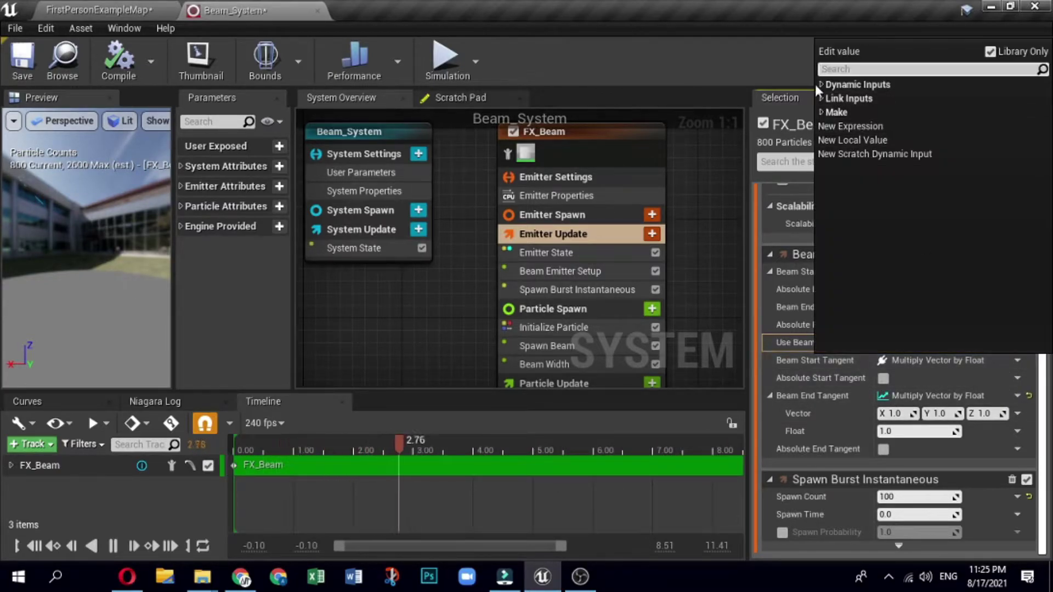
{"action": "left_click", "coordinate": [856, 84]}
{"action": "left_click", "coordinate": [872, 305]}
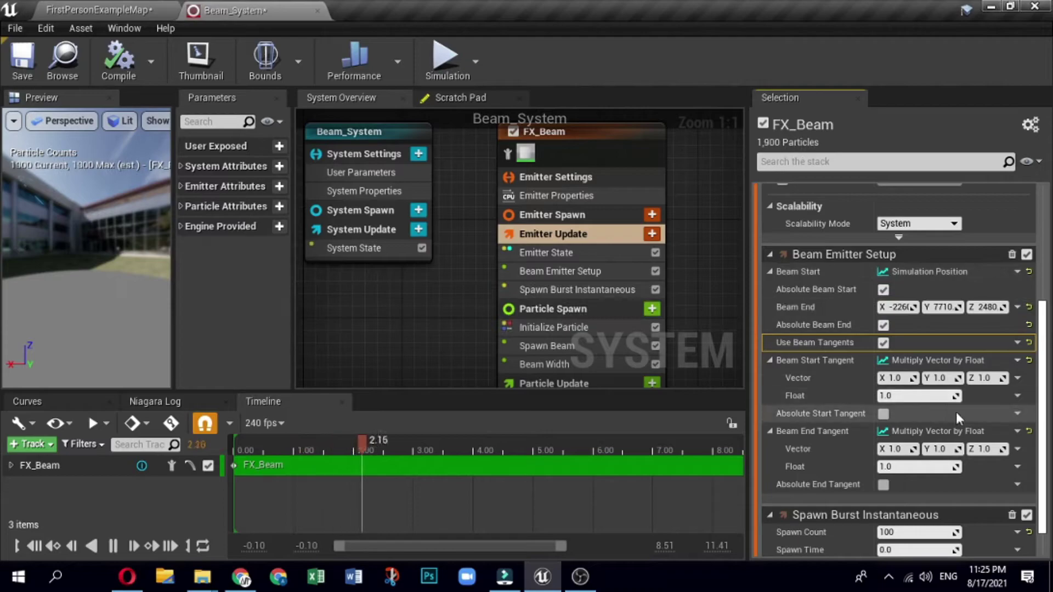
Set the Beam Start and End Tangent vectors to 0, 0, 1.
{"action": "left_click", "coordinate": [893, 378]}
{"action": "type", "text": "0"}
{"action": "key", "text": "Return"}
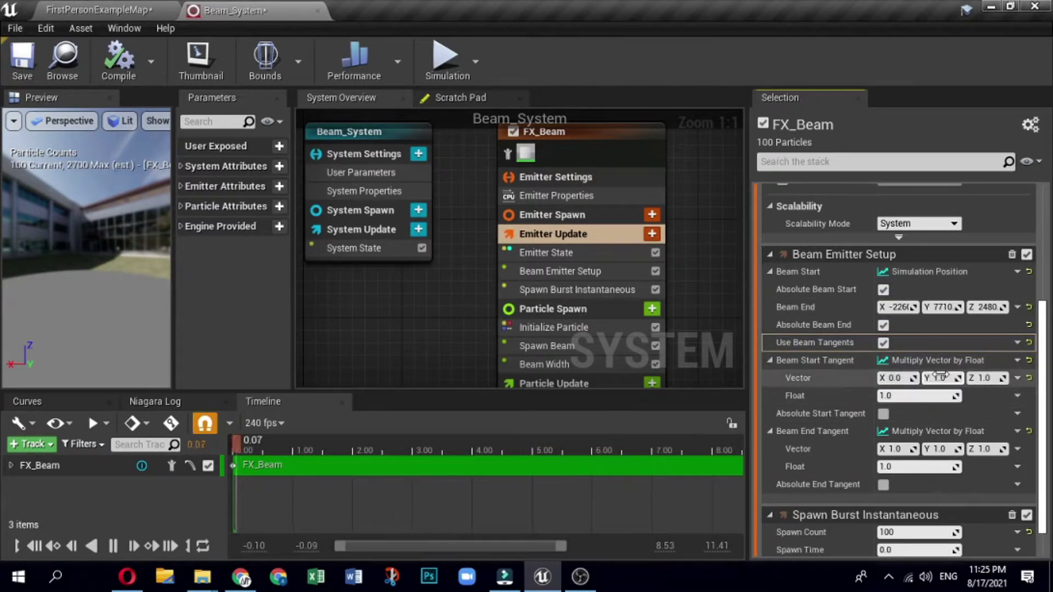
{"action": "type", "text": "0"}
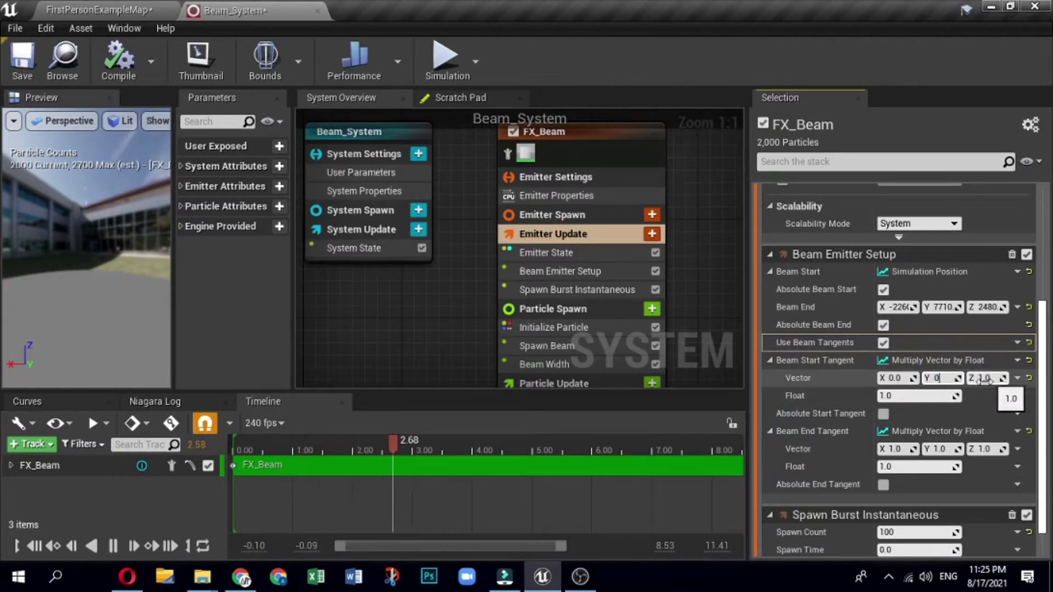
{"action": "left_click", "coordinate": [988, 378]}
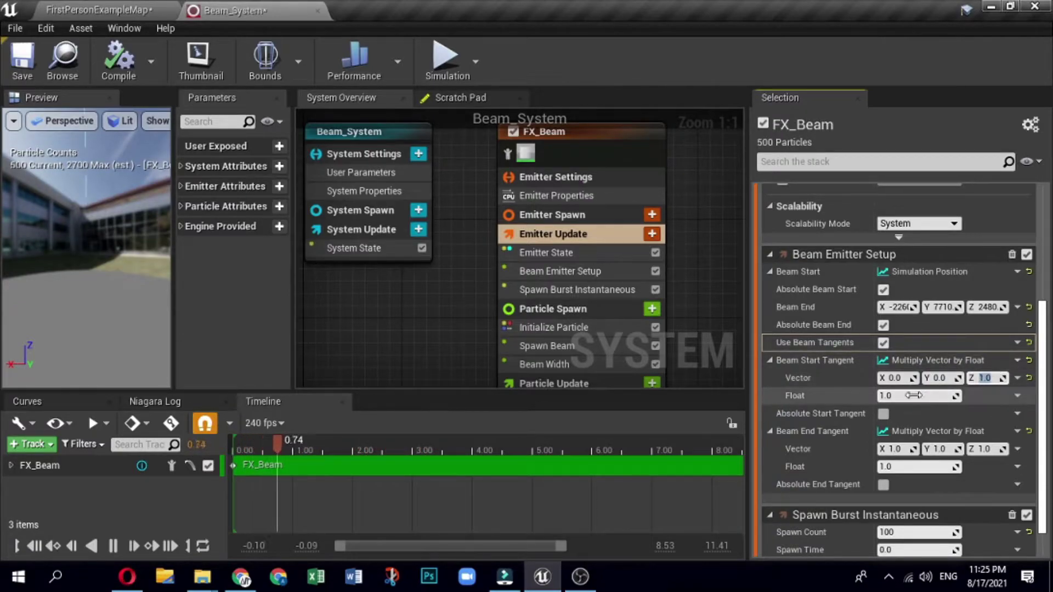
{"action": "left_click", "coordinate": [896, 450]}
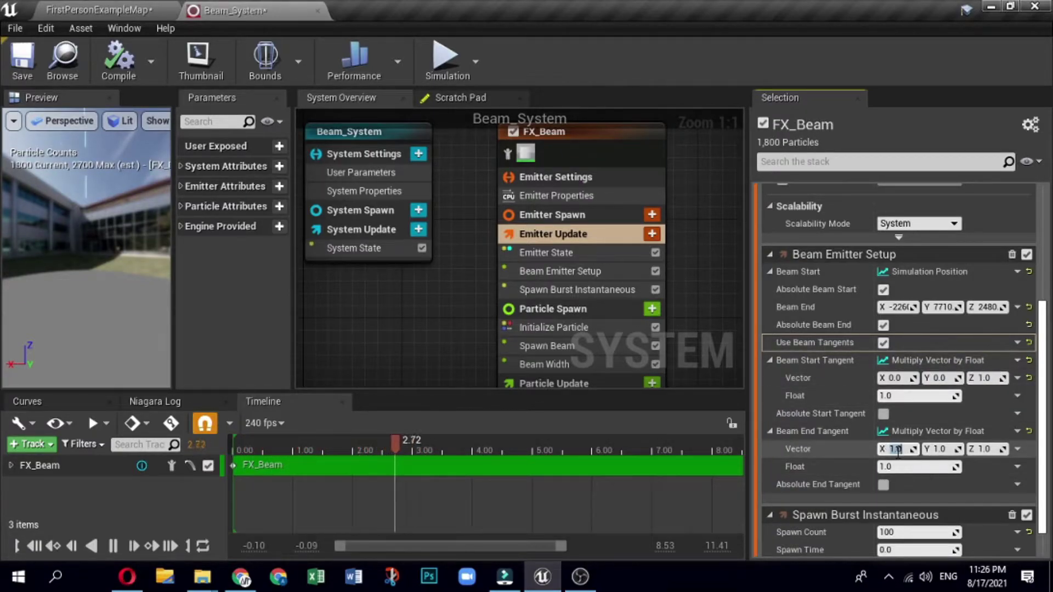
{"action": "left_click", "coordinate": [940, 449]}
{"action": "type", "text": "0"}
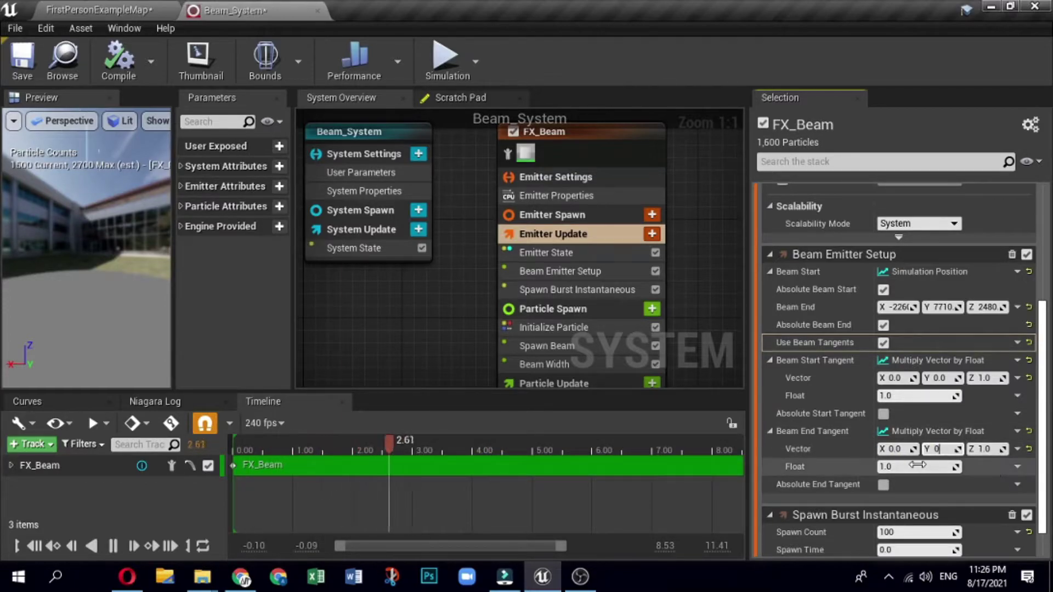
{"action": "left_click", "coordinate": [979, 485]}
View the beam arc in the level and float the Beam_System editor beside it.
{"action": "left_click", "coordinate": [93, 10]}
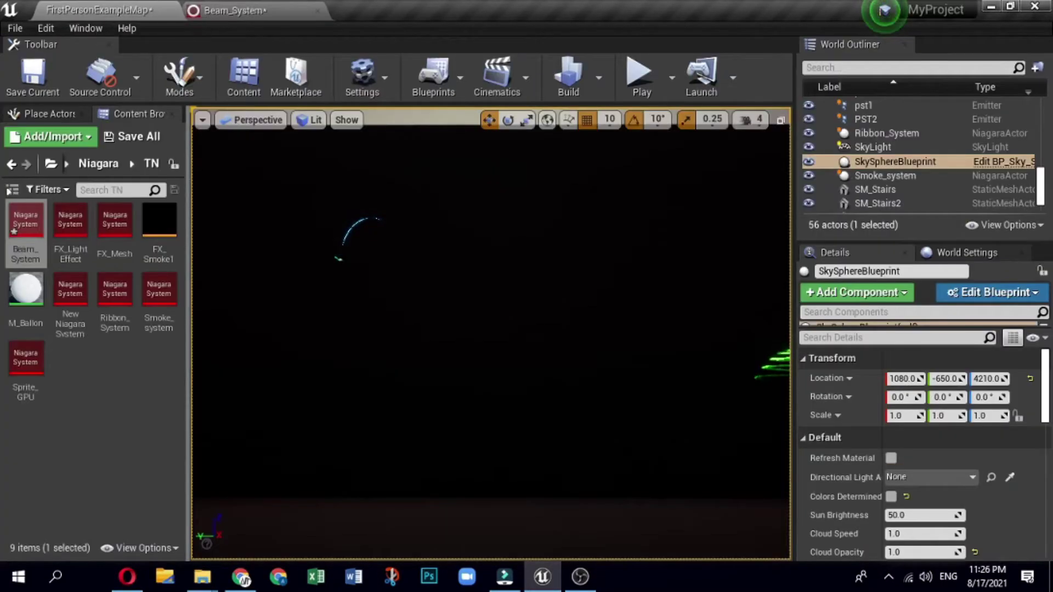
{"action": "right_click_drag", "start_coordinate": [494, 330], "coordinate": [429, 289]}
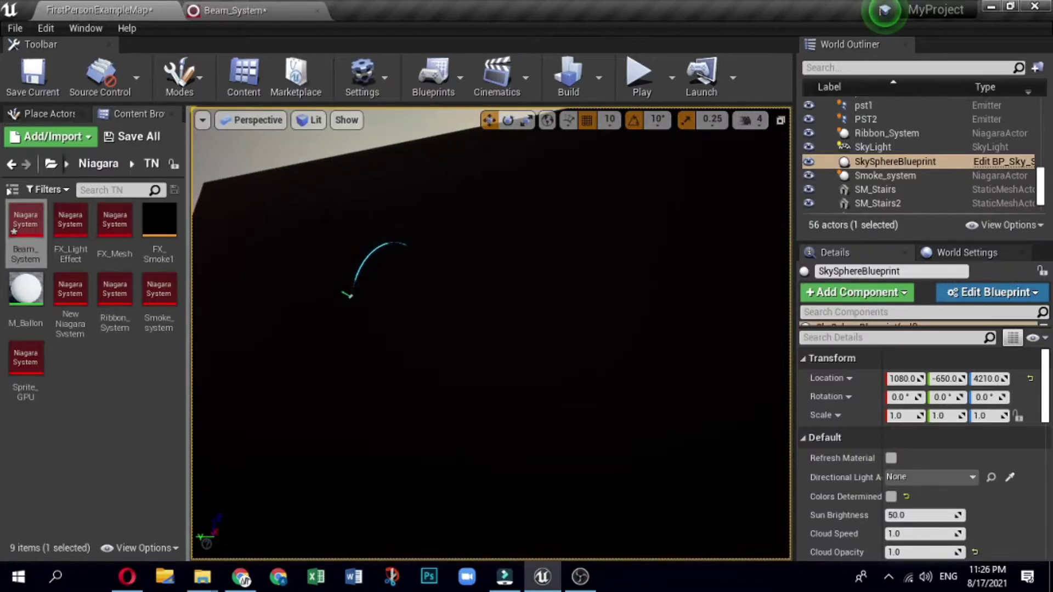
{"action": "right_click_drag", "start_coordinate": [492, 334], "coordinate": [429, 297]}
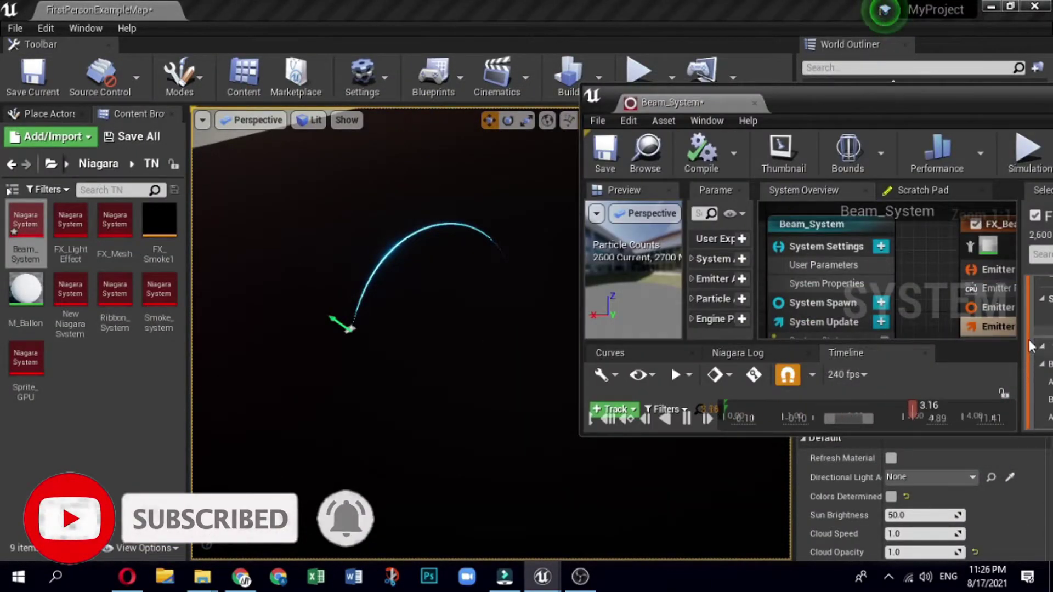
{"action": "left_click_drag", "start_coordinate": [1029, 346], "coordinate": [843, 354]}
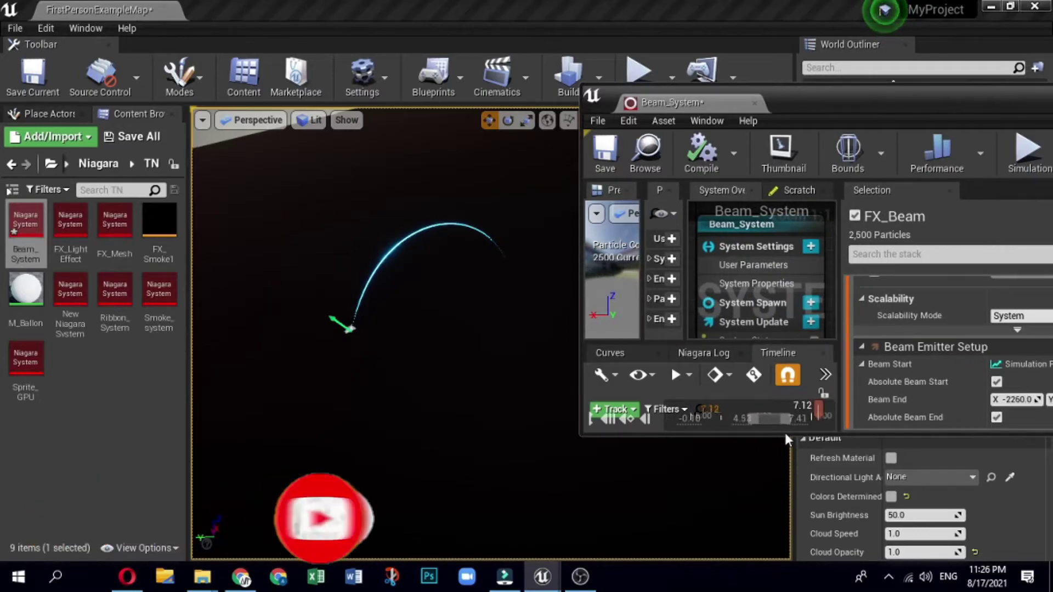
{"action": "left_click_drag", "start_coordinate": [786, 433], "coordinate": [791, 557]}
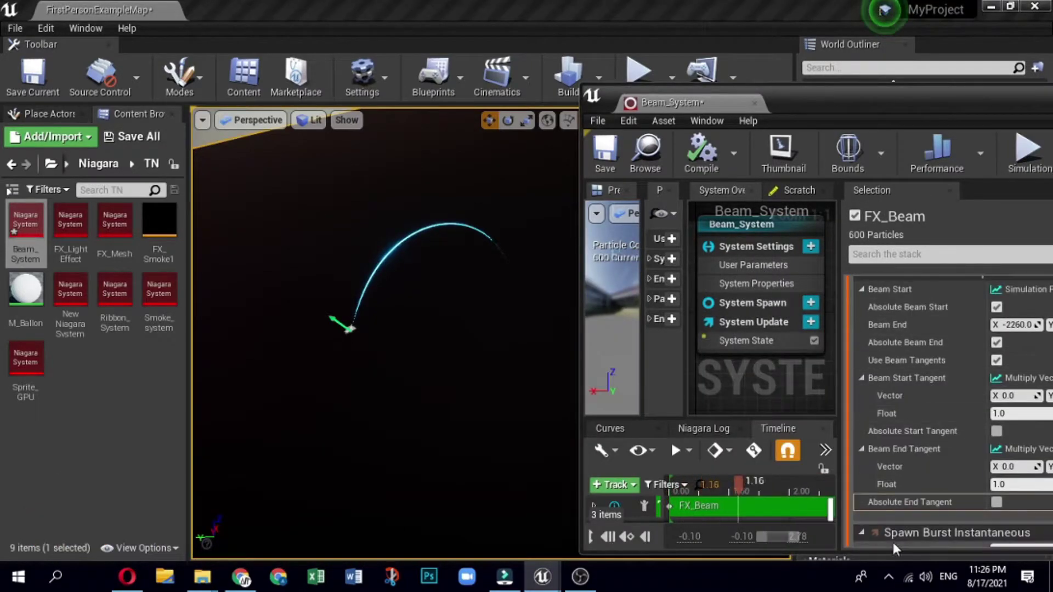
{"action": "mouse_move", "coordinate": [843, 401]}
{"action": "left_mouse_down"}
{"action": "mouse_move", "coordinate": [712, 387]}
{"action": "mouse_move", "coordinate": [782, 386]}
{"action": "left_mouse_up"}
{"action": "left_click_drag", "start_coordinate": [816, 96], "coordinate": [722, 85]}
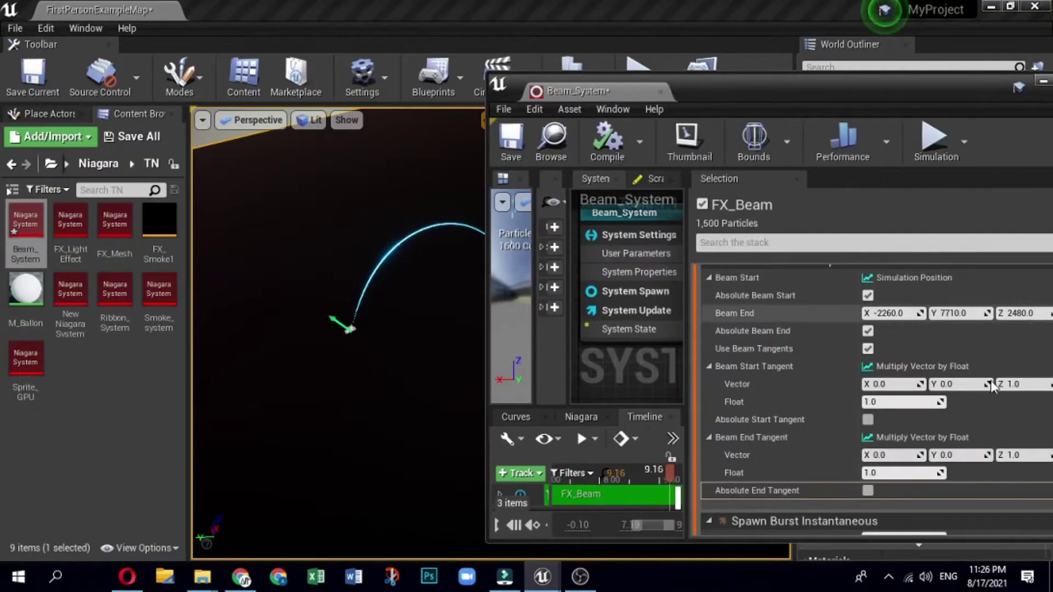
Try other tangent X and Y values live, then reset both tangent vectors to 0, 0, 1.
{"action": "mouse_move", "coordinate": [893, 384]}
{"action": "left_mouse_down"}
{"action": "mouse_move", "coordinate": [939, 385]}
{"action": "mouse_move", "coordinate": [857, 384]}
{"action": "mouse_move", "coordinate": [987, 384]}
{"action": "mouse_move", "coordinate": [930, 384]}
{"action": "left_mouse_up"}
{"action": "left_click_drag", "start_coordinate": [893, 455], "coordinate": [864, 455]}
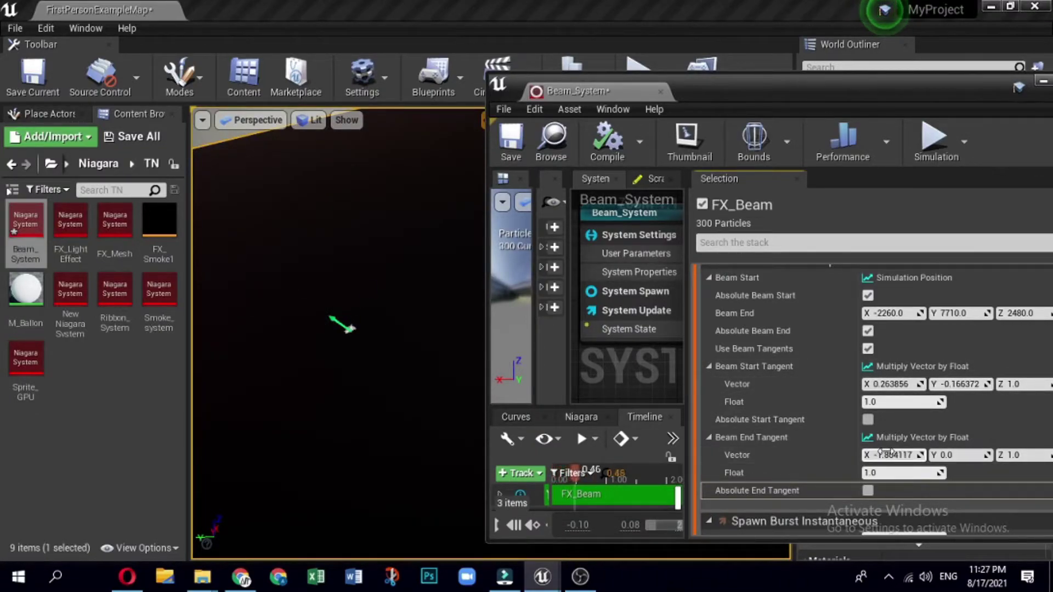
{"action": "mouse_move", "coordinate": [959, 456]}
{"action": "left_mouse_down"}
{"action": "mouse_move", "coordinate": [988, 456]}
{"action": "mouse_move", "coordinate": [931, 455]}
{"action": "mouse_move", "coordinate": [954, 455]}
{"action": "left_mouse_up"}
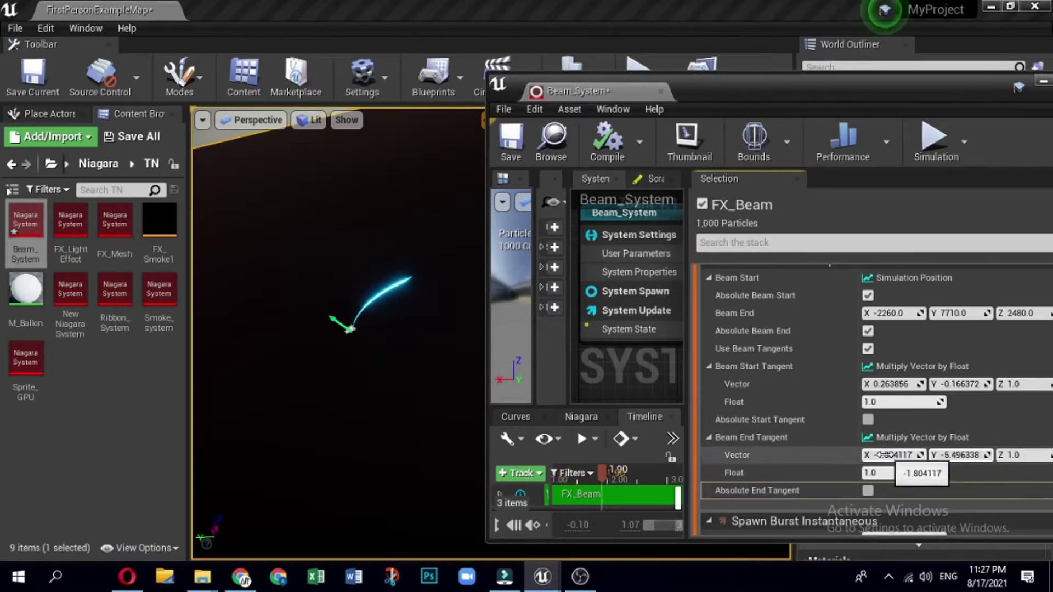
{"action": "left_click", "coordinate": [894, 384]}
{"action": "type", "text": "0"}
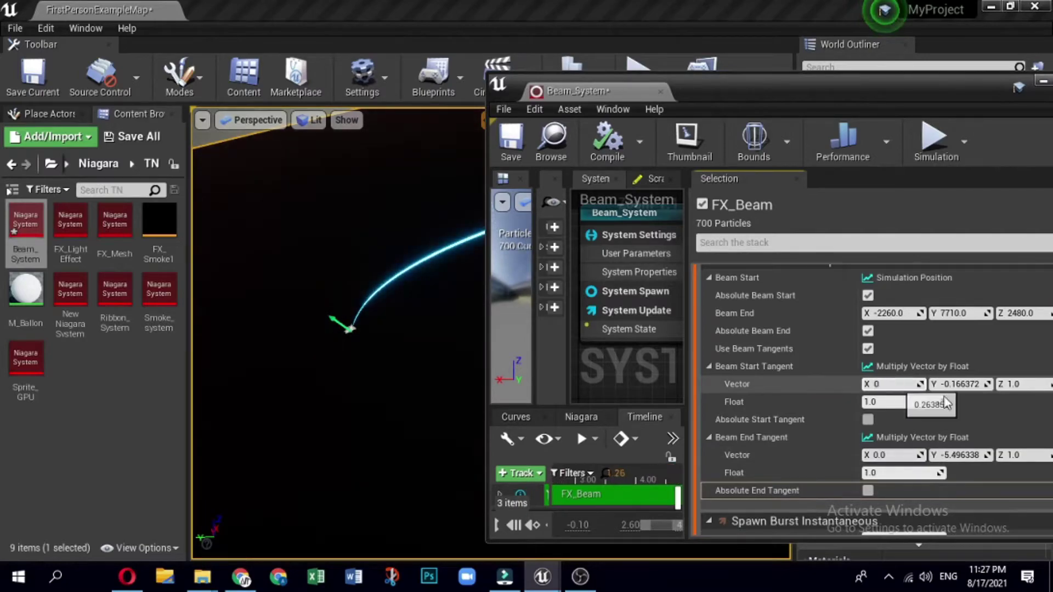
{"action": "key", "text": "Tab"}
{"action": "type", "text": "0"}
{"action": "left_click", "coordinate": [955, 456]}
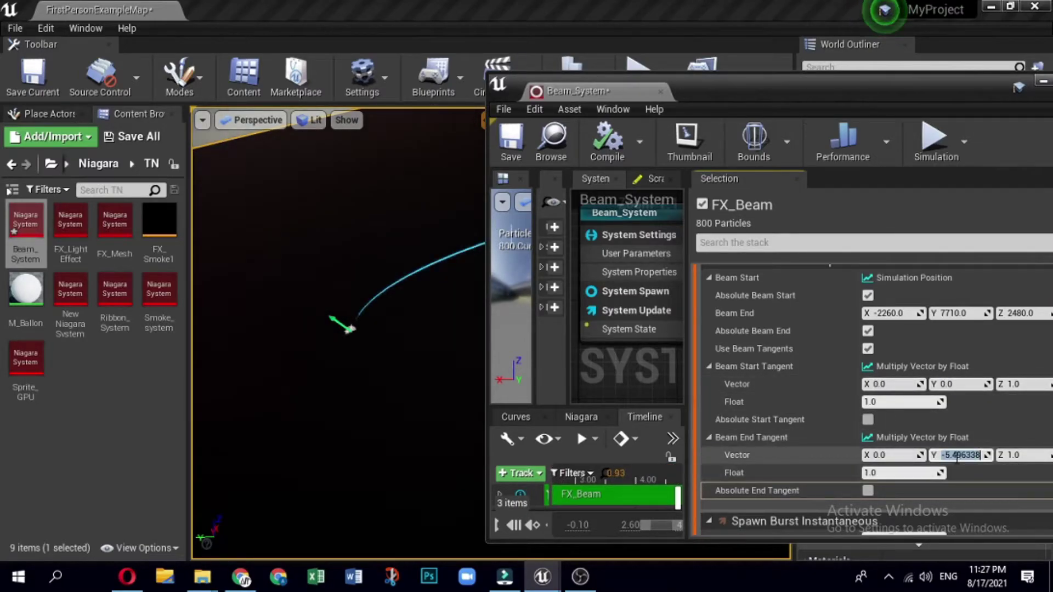
{"action": "type", "text": "0"}
{"action": "left_click", "coordinate": [1003, 427]}
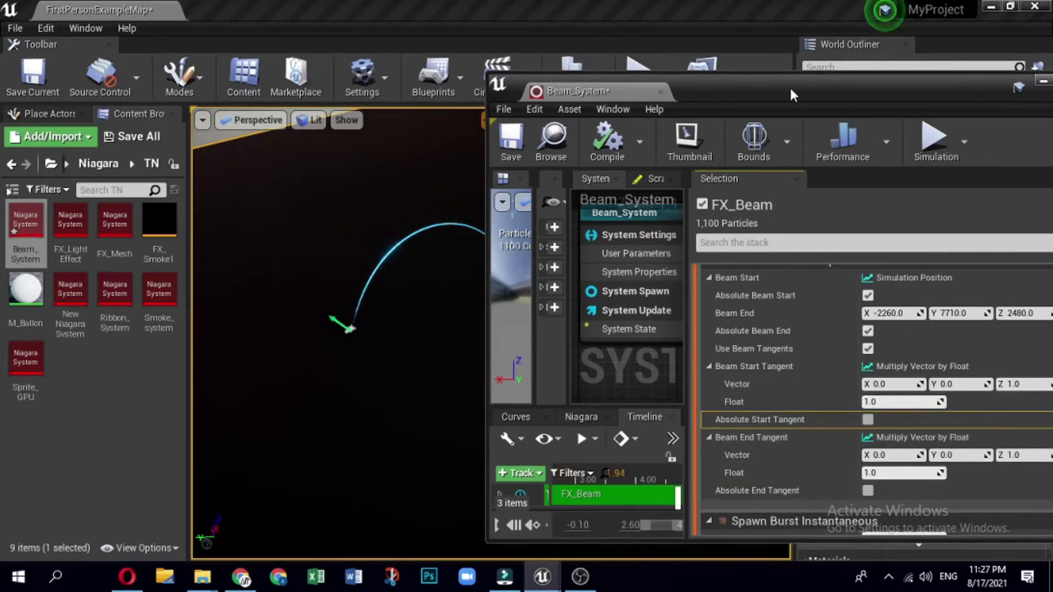
{"action": "left_click_drag", "start_coordinate": [721, 90], "coordinate": [815, 71]}
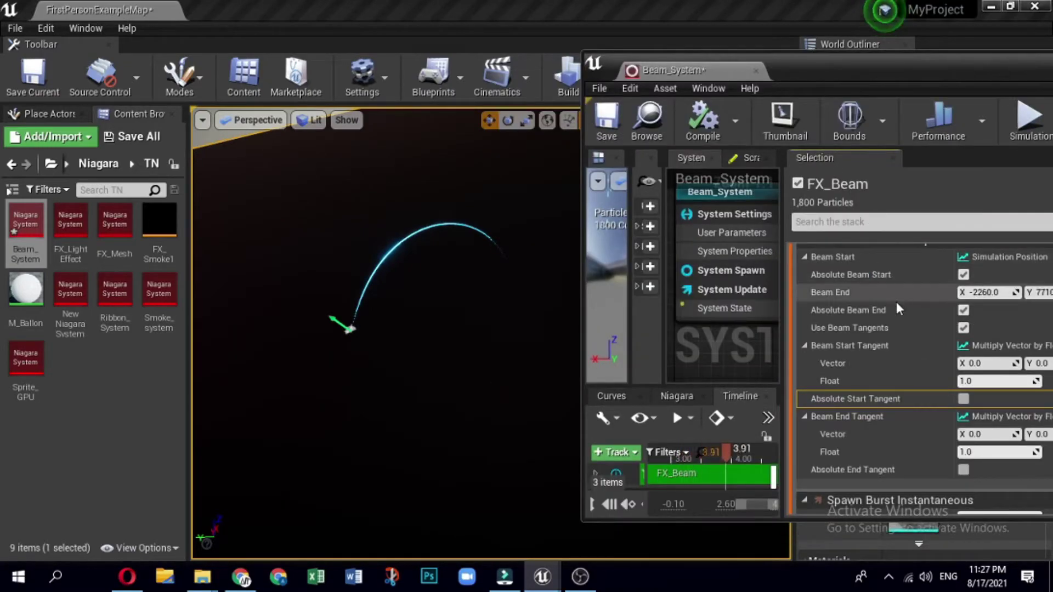
{"action": "scroll", "coordinate": [897, 302], "scroll_direction": "down", "scroll_amount": 2}
{"action": "type", "text": "35"}
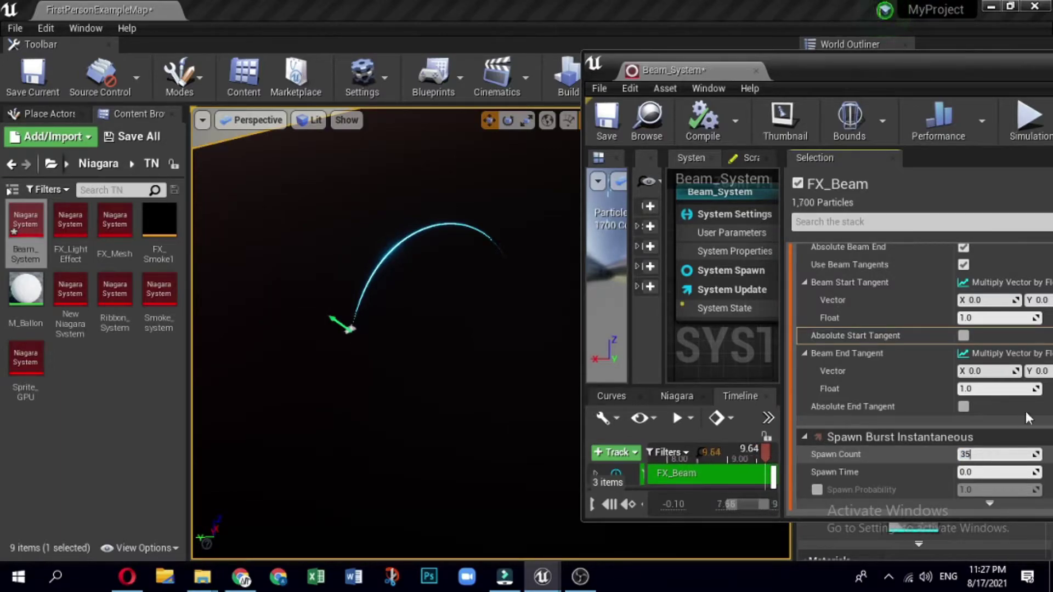
Set Spawn Burst Instantaneous's Spawn Count to about 35.
{"action": "left_click", "coordinate": [1023, 409]}
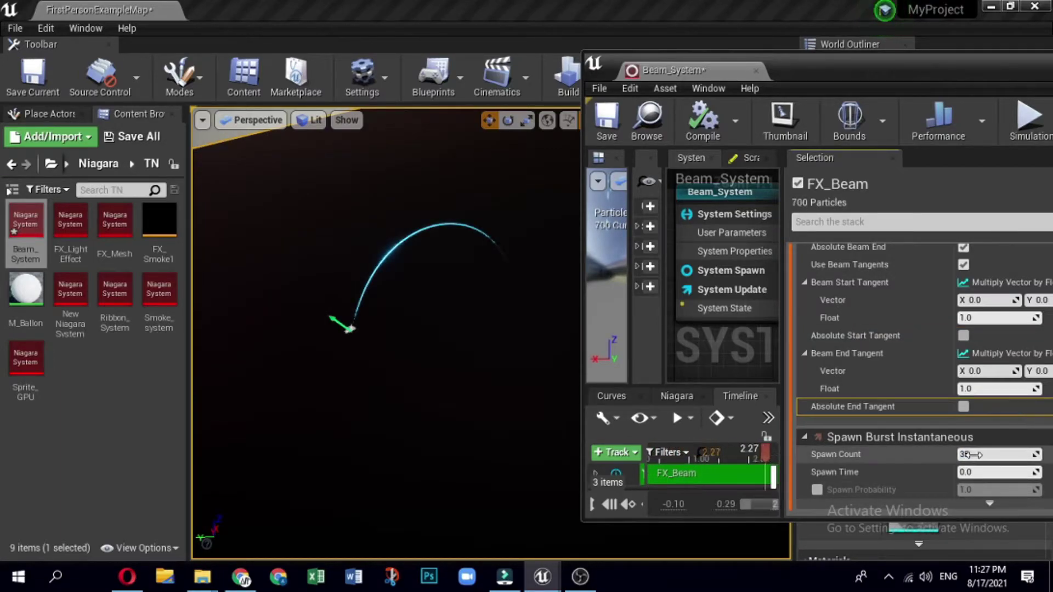
{"action": "mouse_move", "coordinate": [996, 454]}
{"action": "left_mouse_down"}
{"action": "mouse_move", "coordinate": [1021, 455]}
{"action": "mouse_move", "coordinate": [987, 454]}
{"action": "left_mouse_up"}
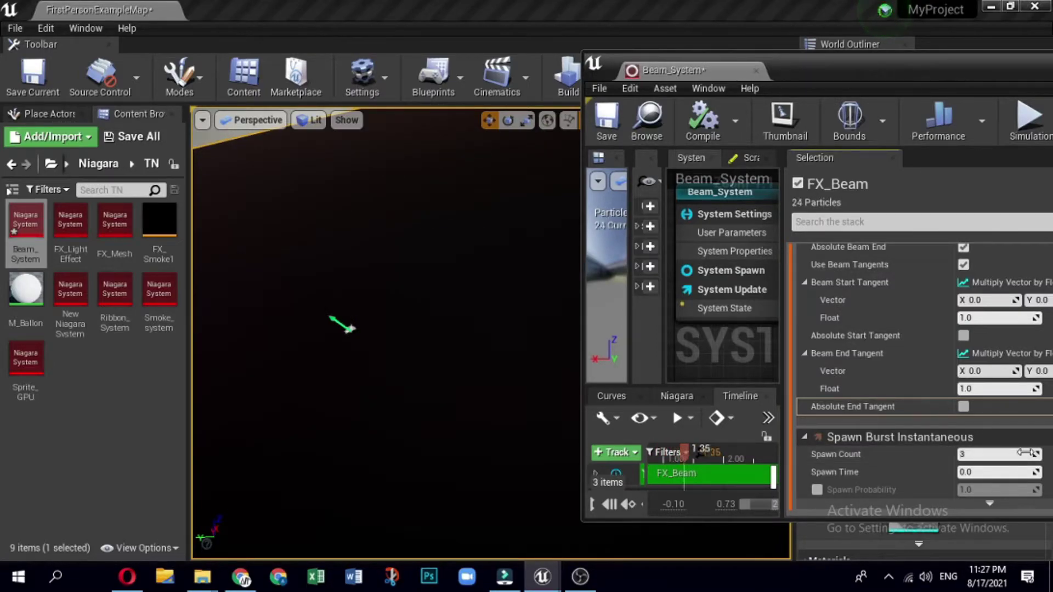
{"action": "left_click_drag", "start_coordinate": [996, 455], "coordinate": [1008, 455]}
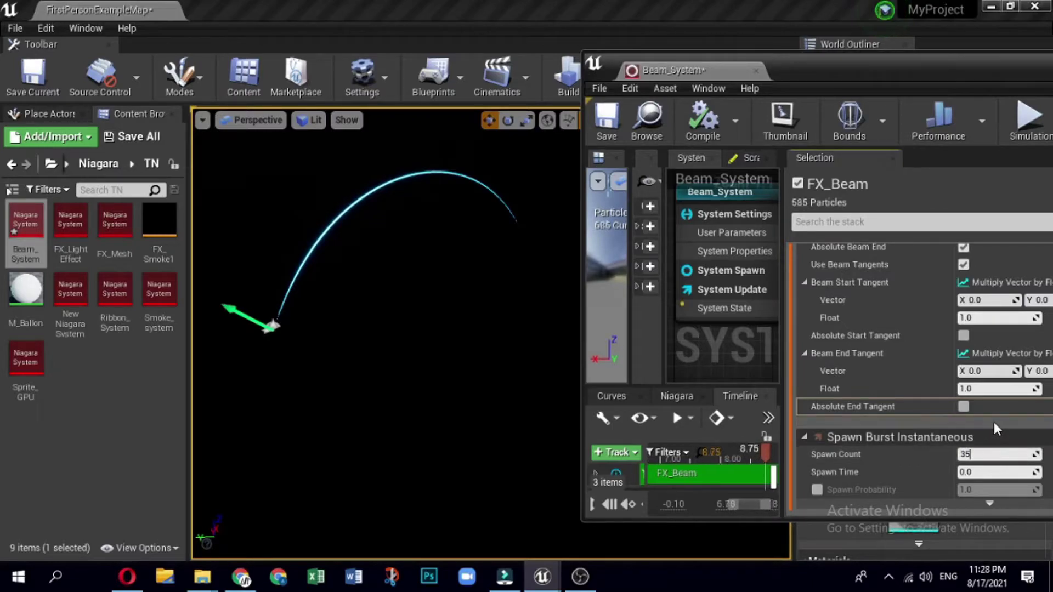
{"action": "scroll", "coordinate": [850, 270], "scroll_direction": "down", "scroll_amount": 5}
{"action": "scroll", "coordinate": [850, 271], "scroll_direction": "up", "scroll_amount": 2}
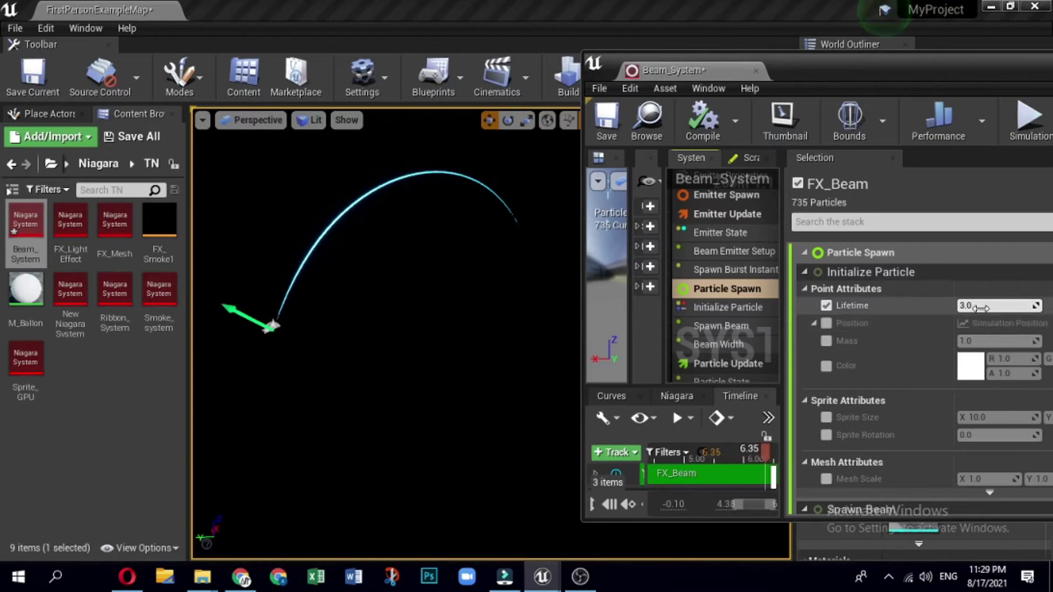
Set Initialize Particle Lifetime to 0.2 after trying 0.05 and 1.0.
{"action": "mouse_move", "coordinate": [983, 306]}
{"action": "left_mouse_down"}
{"action": "mouse_move", "coordinate": [997, 304]}
{"action": "mouse_move", "coordinate": [983, 305]}
{"action": "left_mouse_up"}
{"action": "type", "text": "0.05"}
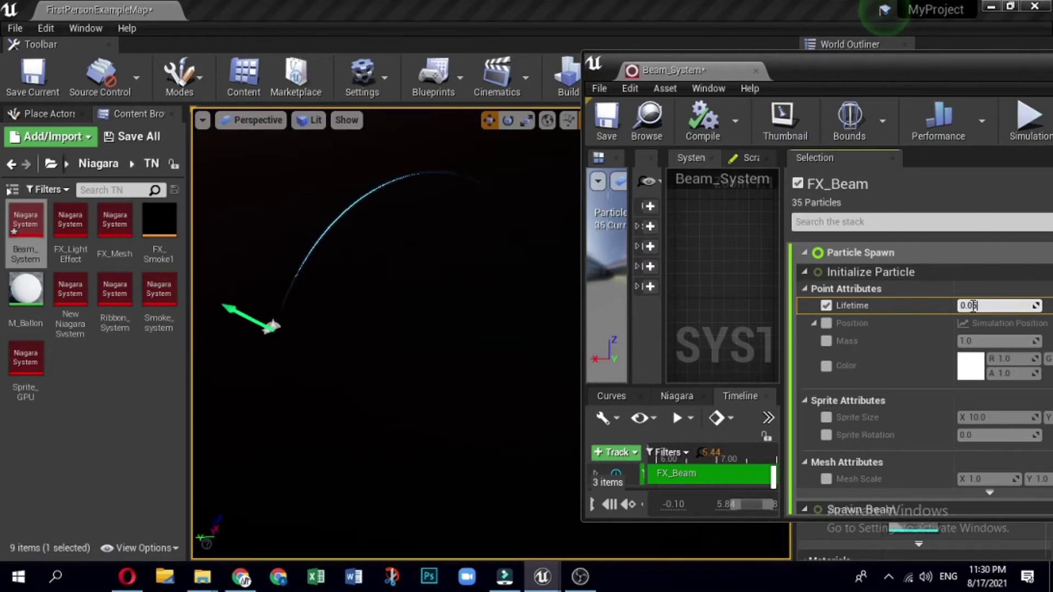
{"action": "key", "text": "Return"}
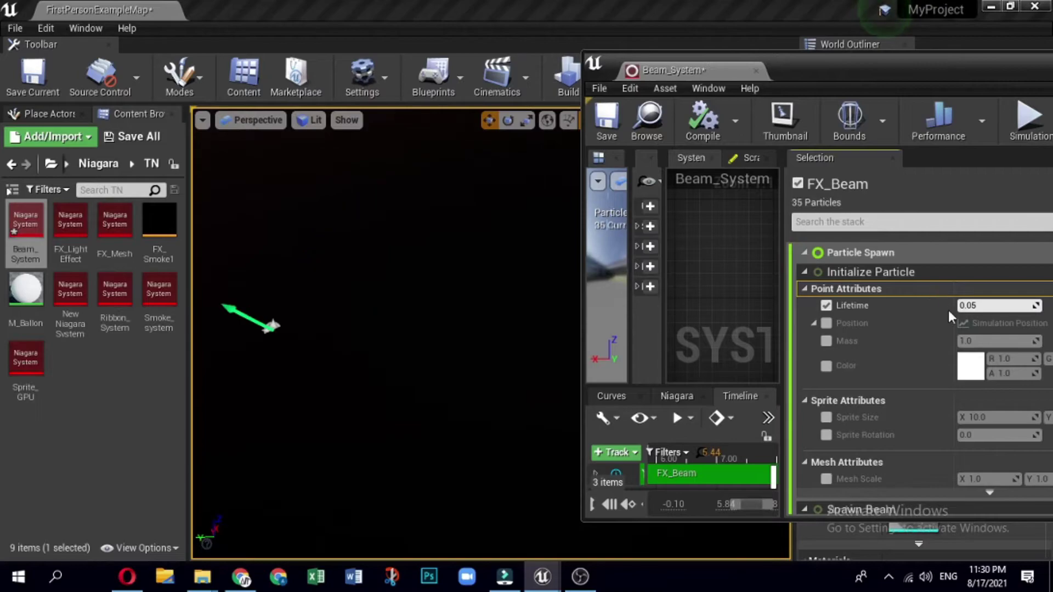
{"action": "left_click", "coordinate": [987, 309]}
{"action": "type", "text": "1"}
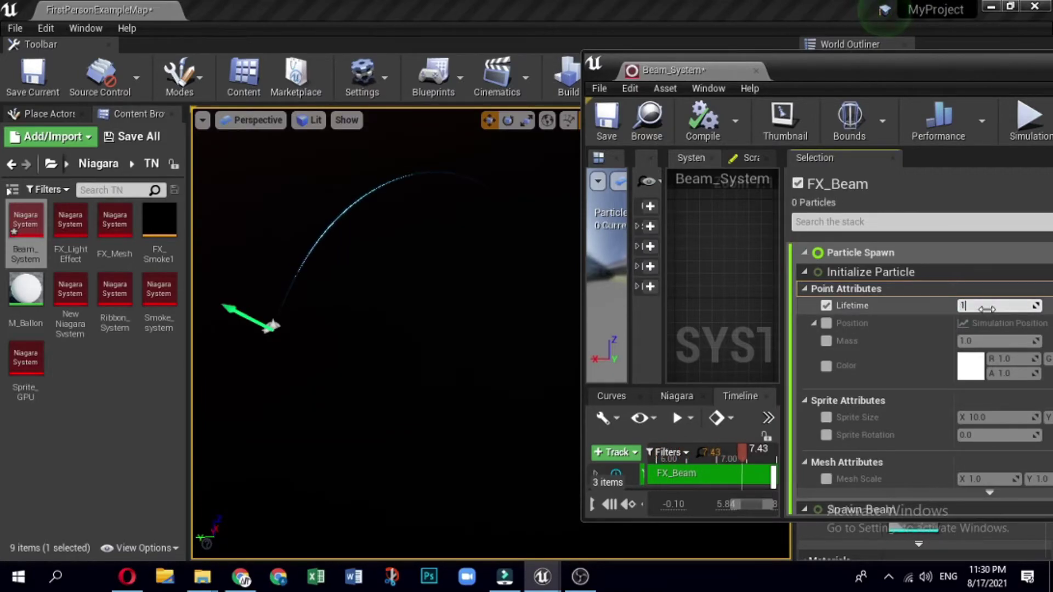
{"action": "key", "text": "Return"}
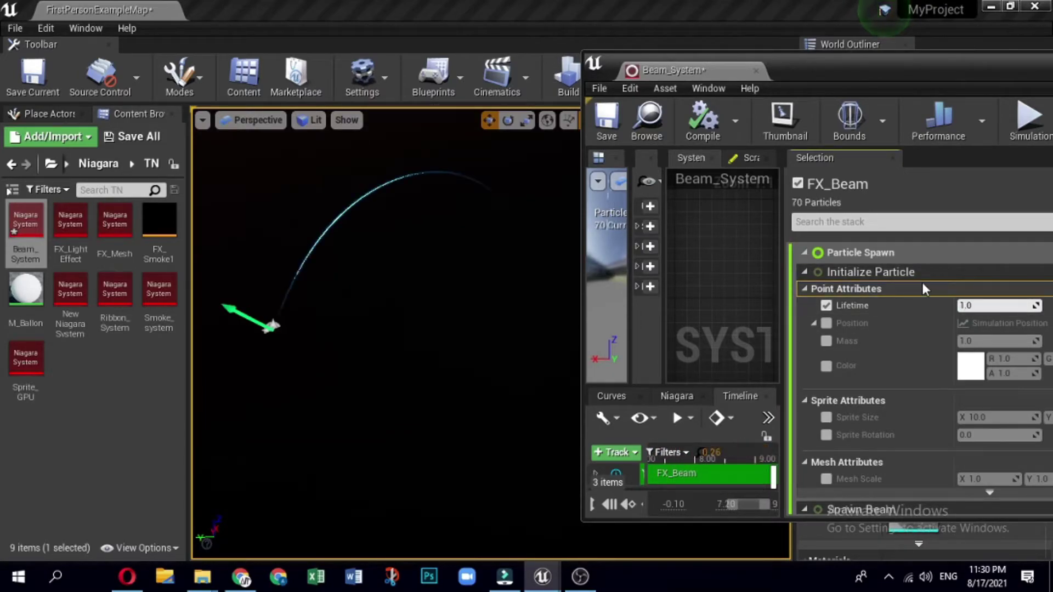
{"action": "left_click", "coordinate": [987, 305]}
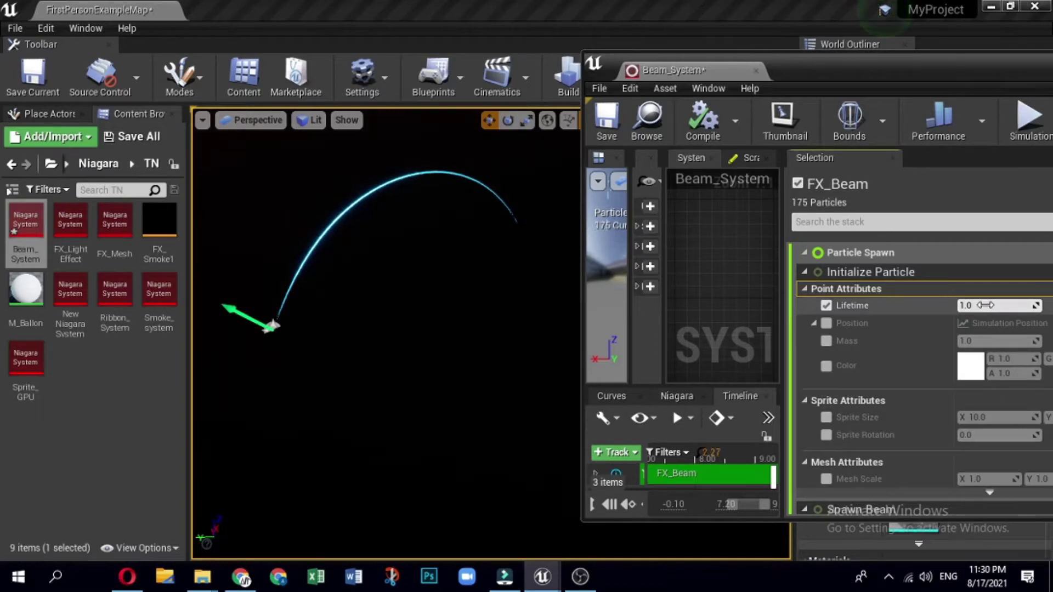
{"action": "type", "text": "0.2"}
{"action": "key", "text": "Return"}
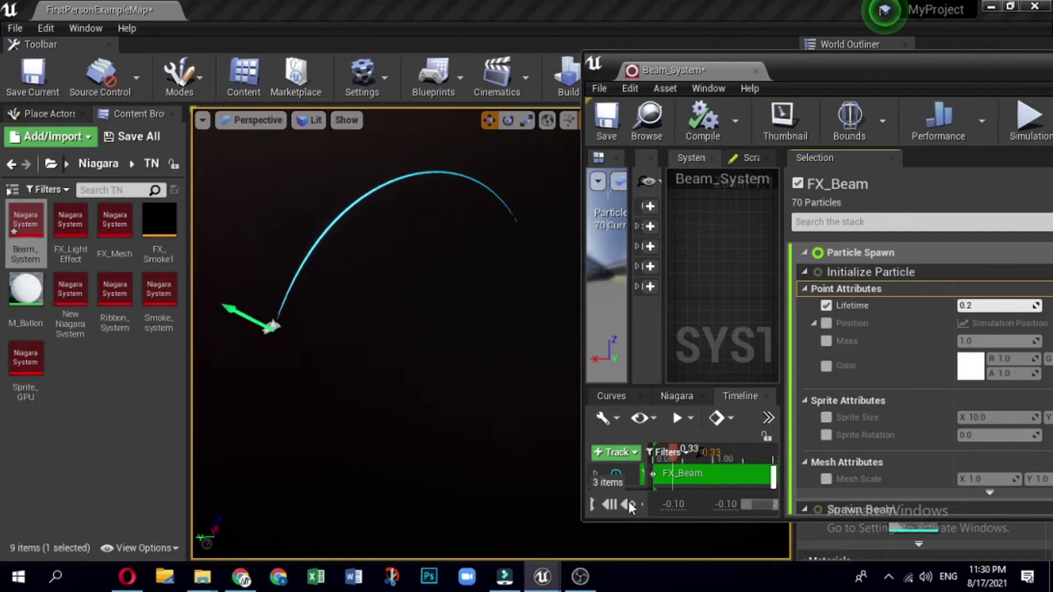
{"action": "scroll", "coordinate": [929, 389], "scroll_direction": "down", "scroll_amount": 2}
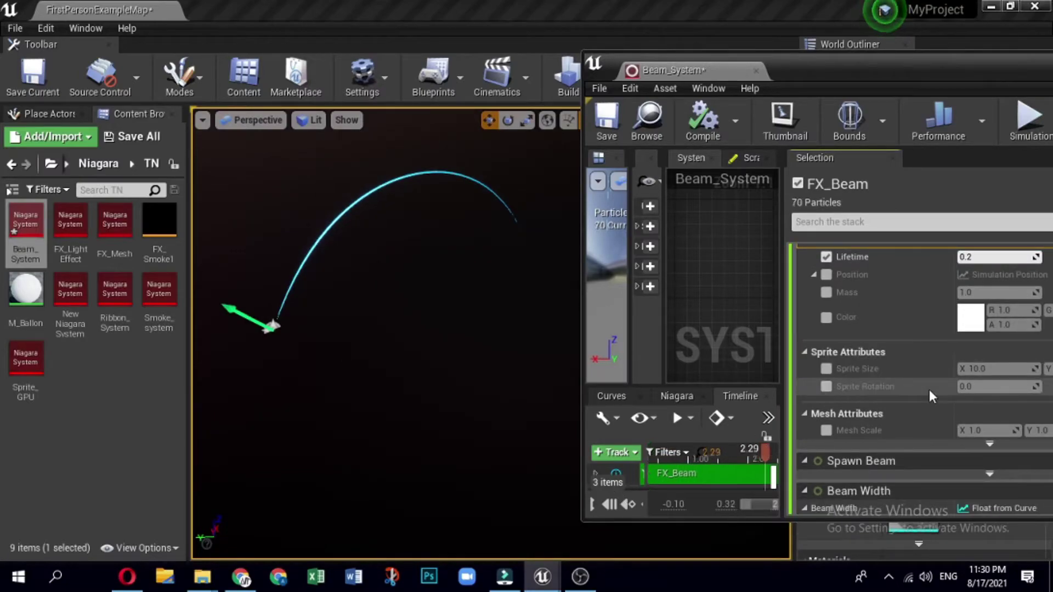
{"action": "scroll", "coordinate": [930, 390], "scroll_direction": "down", "scroll_amount": 3}
{"action": "scroll", "coordinate": [930, 388], "scroll_direction": "down", "scroll_amount": 3}
{"action": "scroll", "coordinate": [930, 390], "scroll_direction": "down", "scroll_amount": 2}
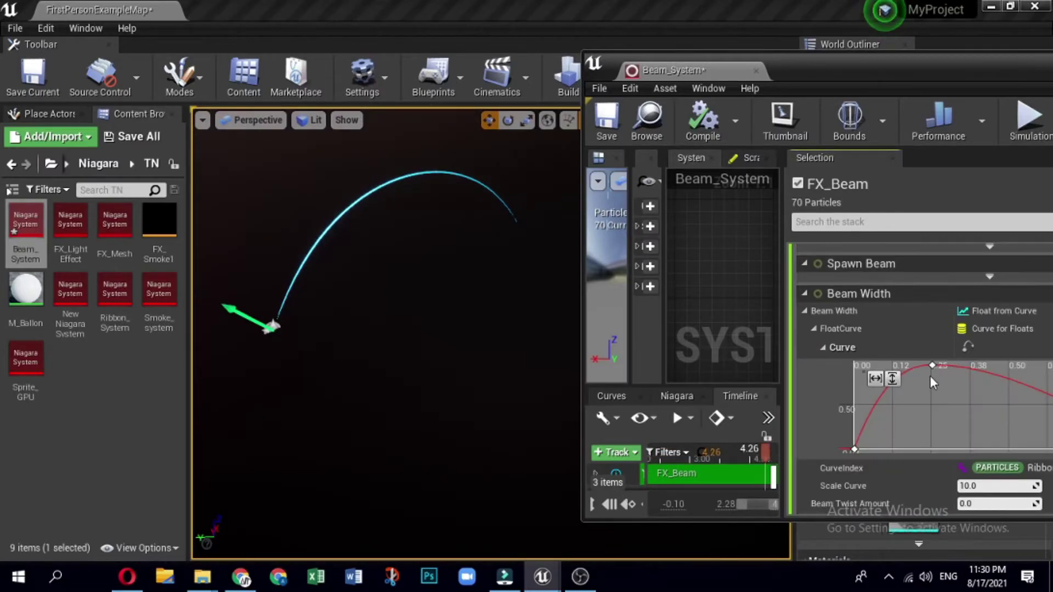
Move the Beam Width curve's peak key to time 0.5 with value 1.0.
{"action": "left_click", "coordinate": [934, 365]}
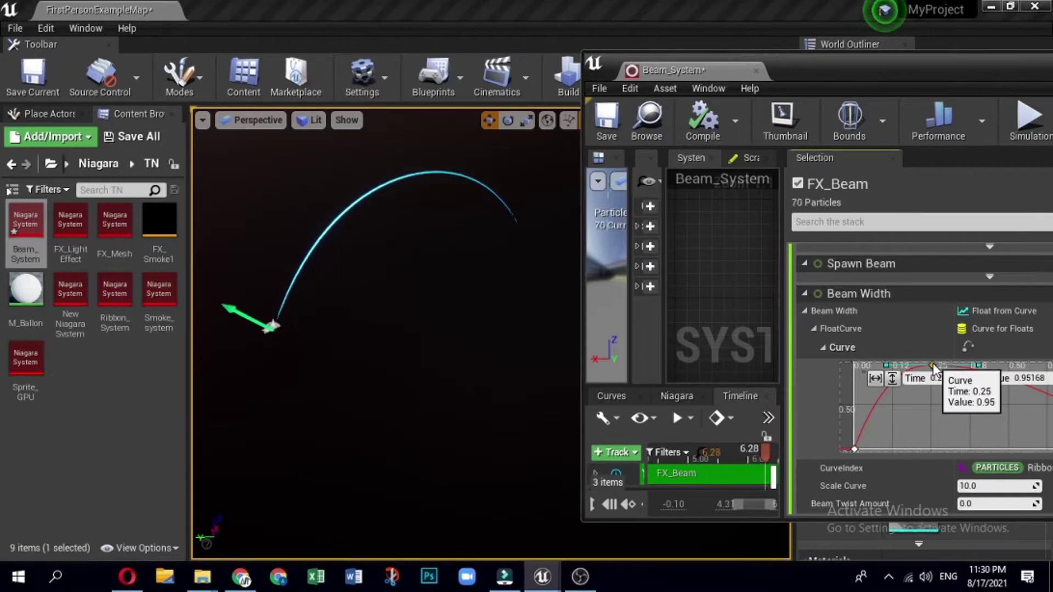
{"action": "right_click", "coordinate": [933, 363]}
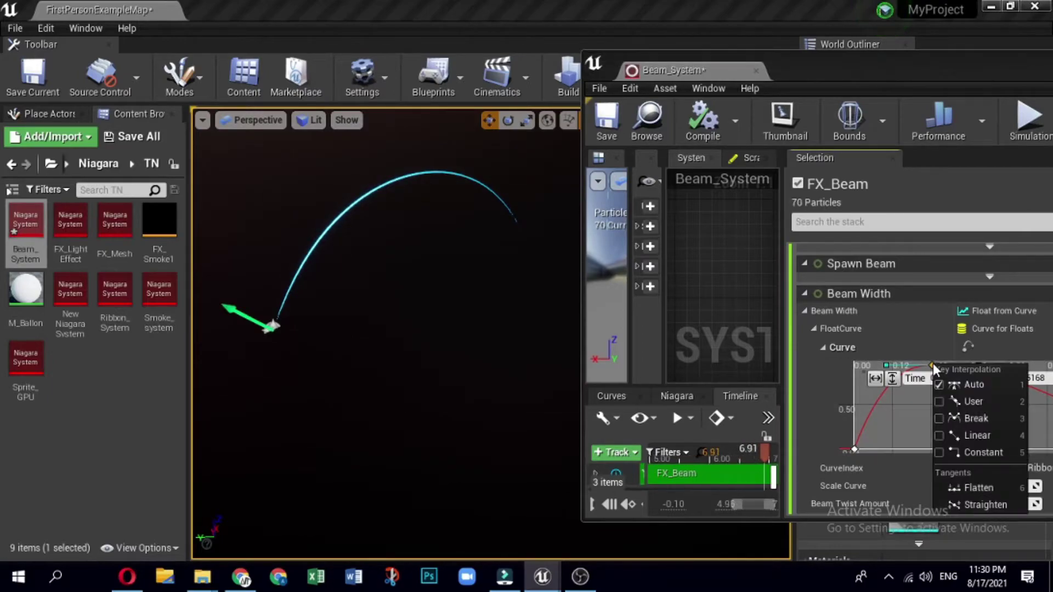
{"action": "left_click", "coordinate": [961, 374]}
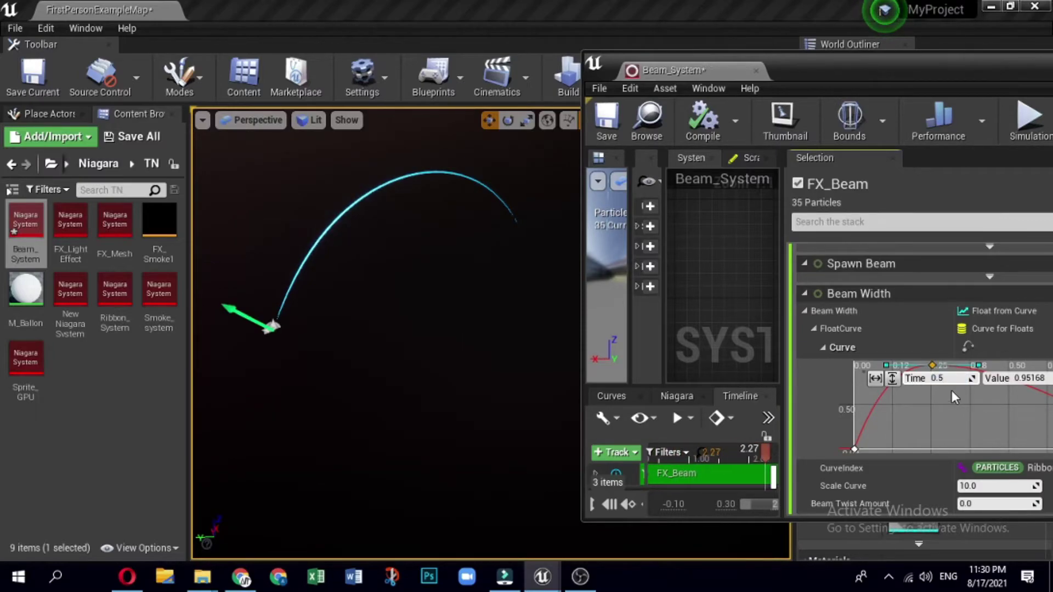
{"action": "left_click", "coordinate": [1030, 377]}
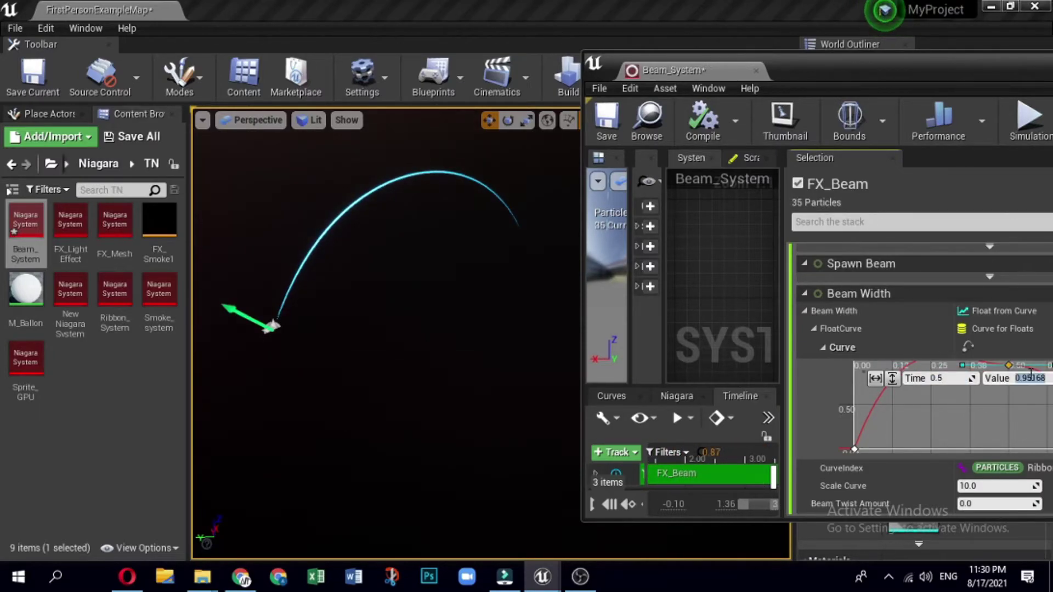
{"action": "type", "text": "1"}
{"action": "left_click", "coordinate": [827, 374]}
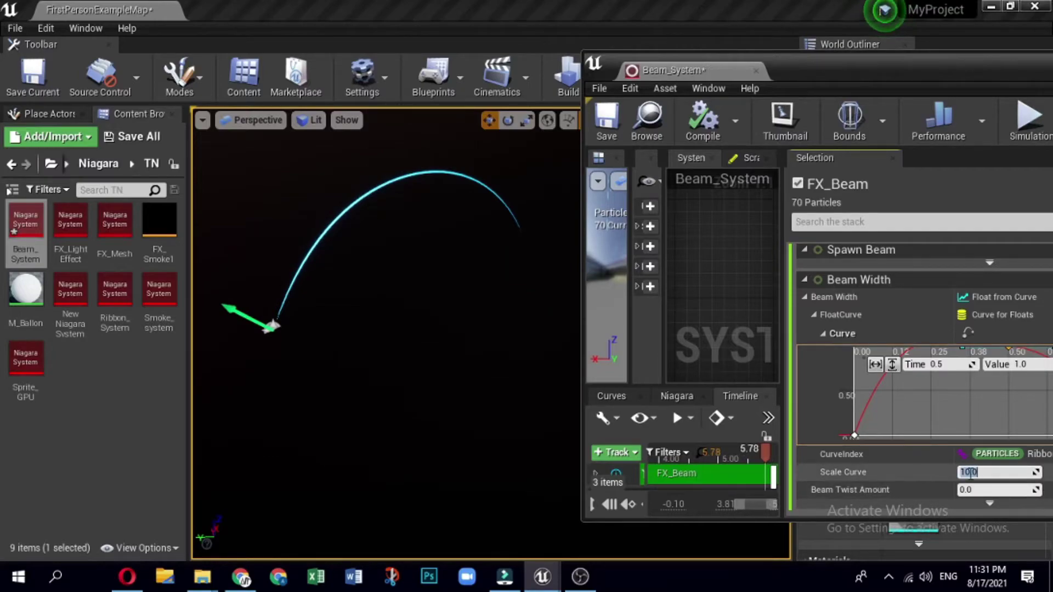
{"action": "type", "text": "1"}
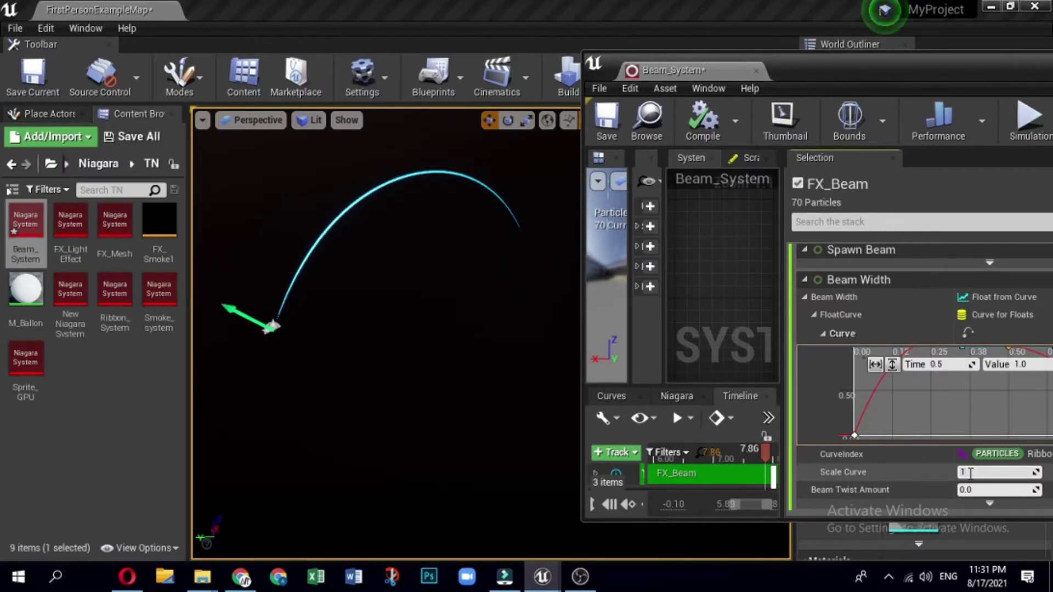
Raise the Beam Width Scale Curve to 5.0 for a visible beam.
{"action": "key", "text": "Return"}
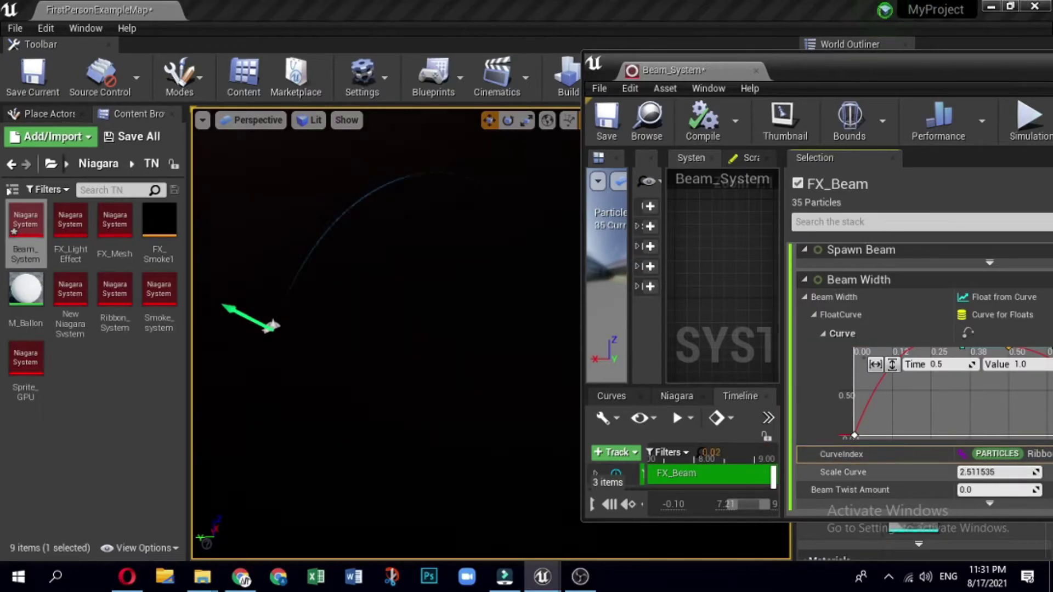
{"action": "mouse_move", "coordinate": [997, 473]}
{"action": "left_mouse_down"}
{"action": "mouse_move", "coordinate": [1021, 472]}
{"action": "mouse_move", "coordinate": [976, 472]}
{"action": "left_mouse_up"}
{"action": "type", "text": "5"}
{"action": "key", "text": "Return"}
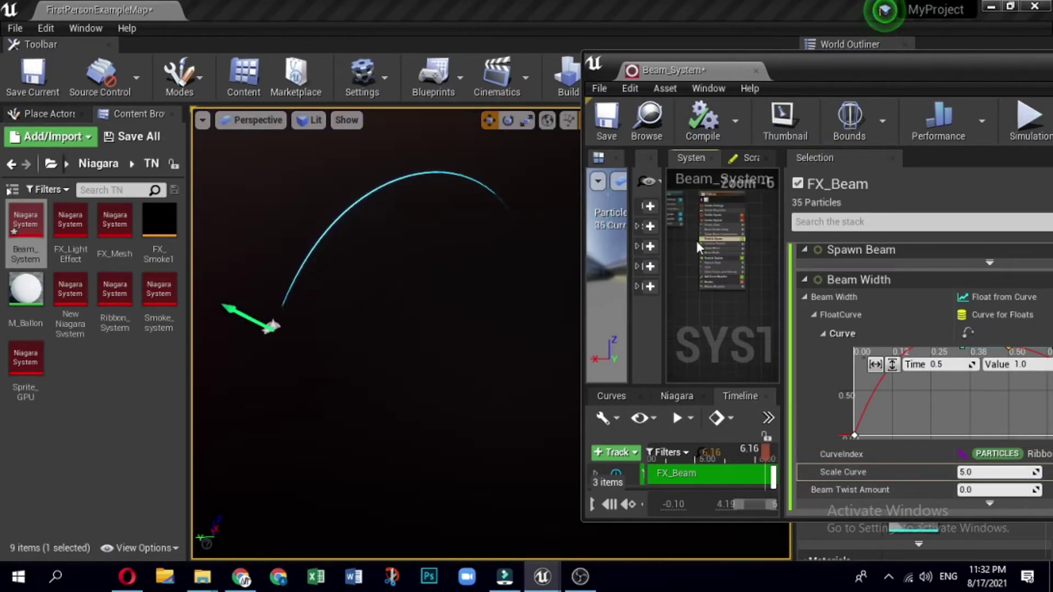
{"action": "scroll", "coordinate": [715, 262], "scroll_direction": "up", "scroll_amount": 3}
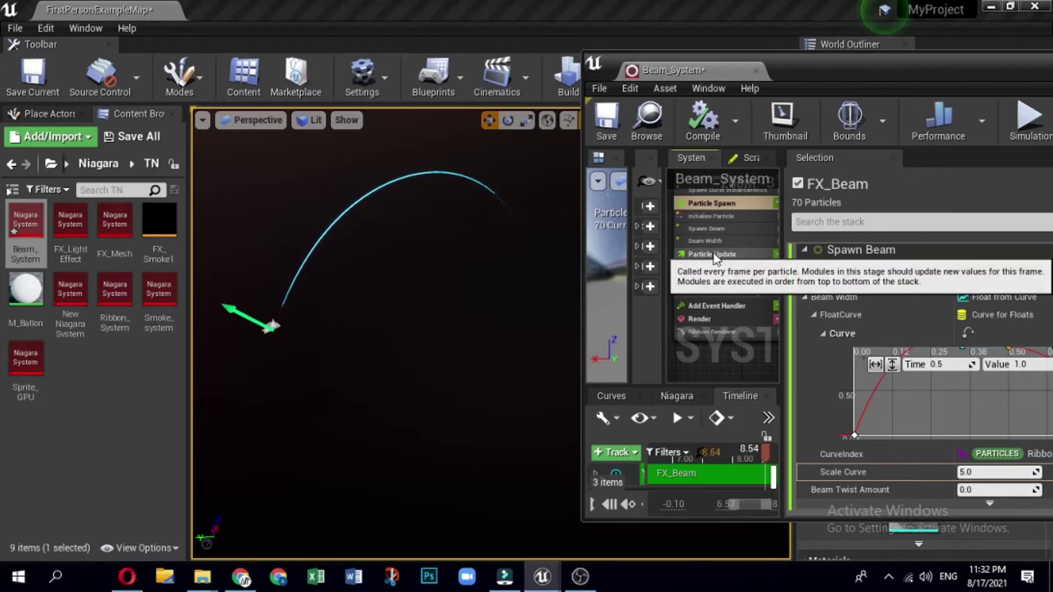
Set the Particle Update Color module to R 0, G 10, B 0 for a bright green beam.
{"action": "left_click", "coordinate": [712, 254]}
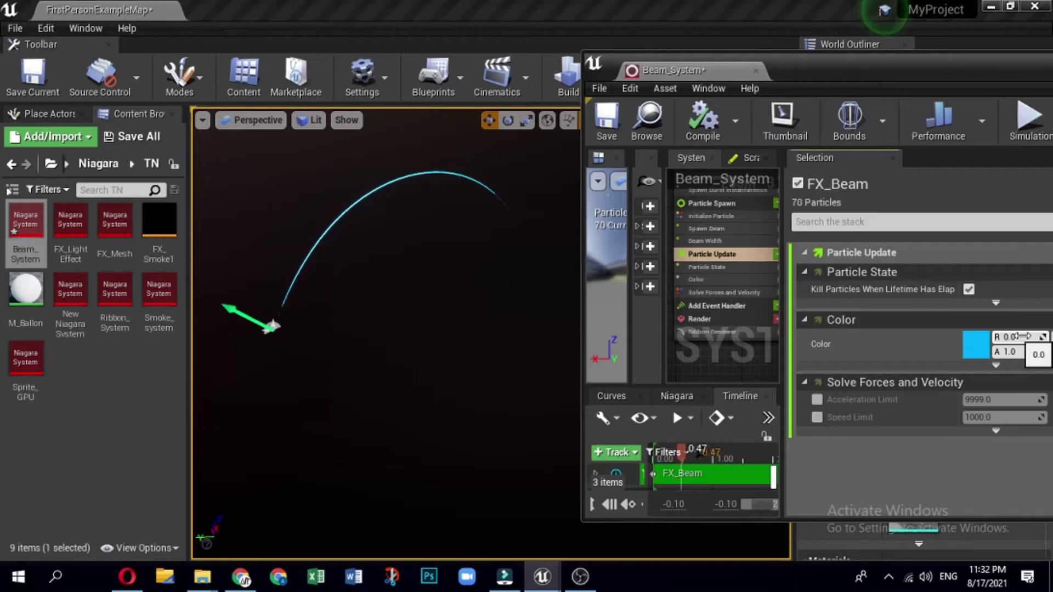
{"action": "left_click_drag", "start_coordinate": [831, 73], "coordinate": [648, 71]}
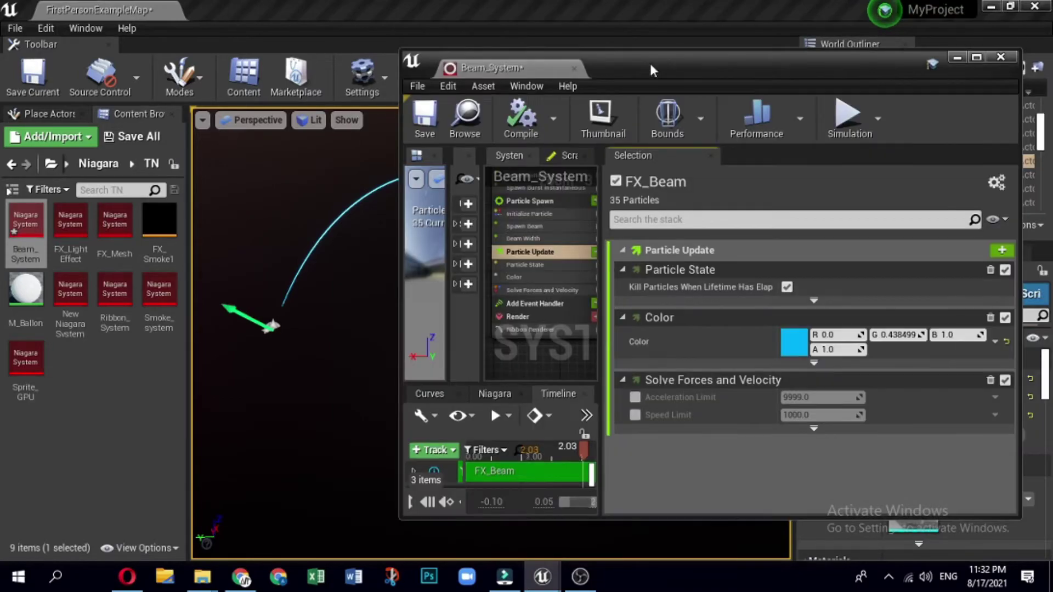
{"action": "left_click", "coordinate": [836, 338]}
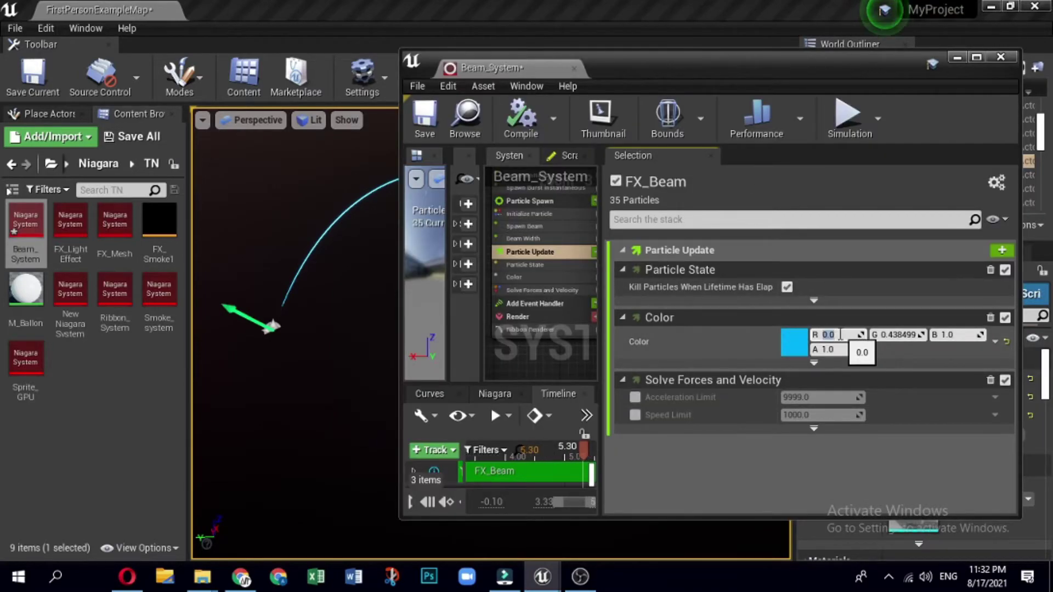
{"action": "type", "text": "0"}
{"action": "left_click", "coordinate": [900, 334]}
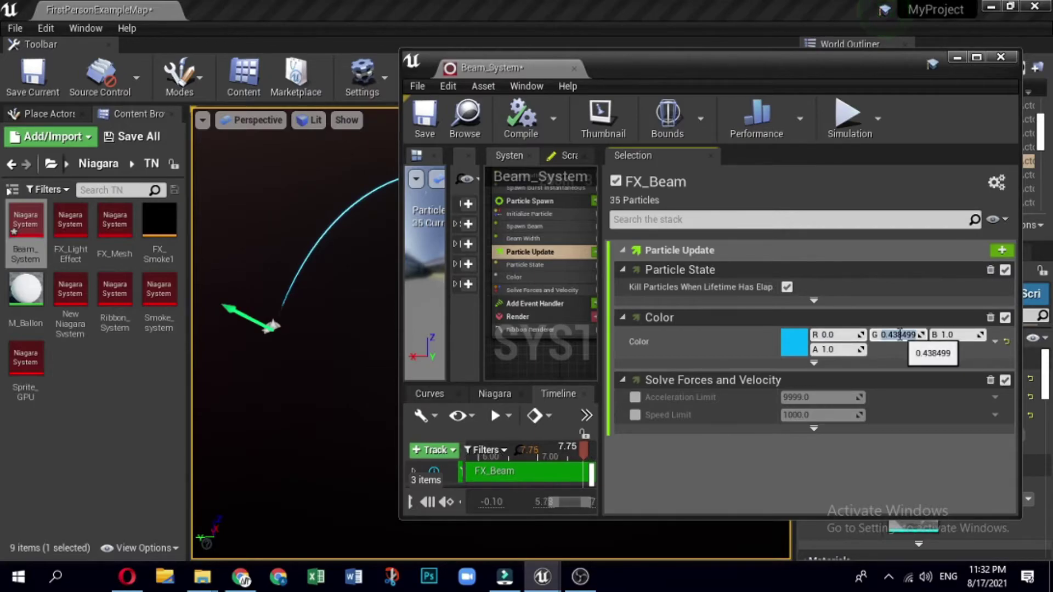
{"action": "type", "text": "1"}
{"action": "left_click", "coordinate": [955, 335]}
{"action": "type", "text": "0"}
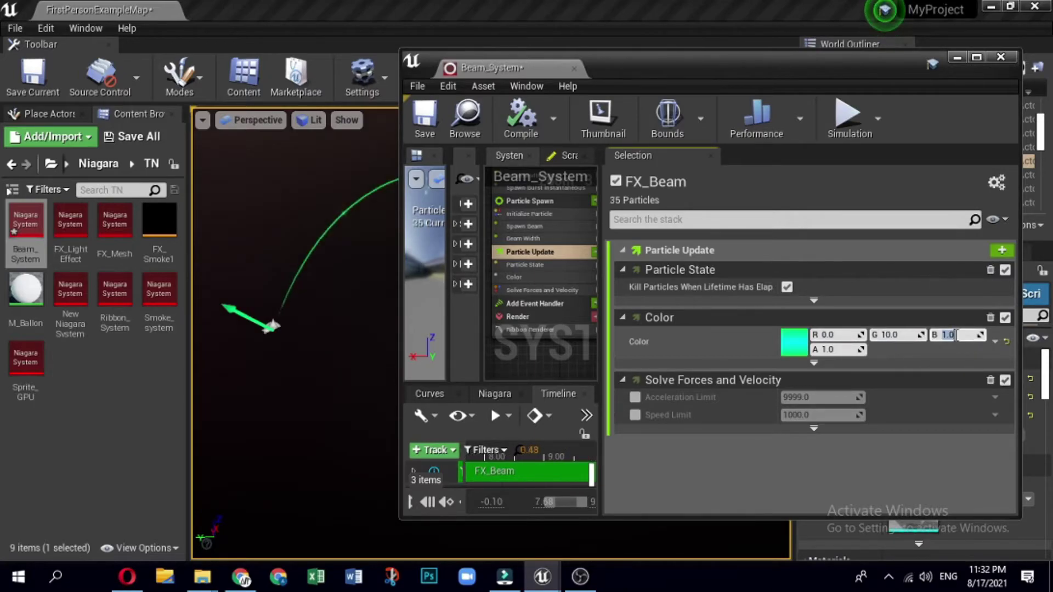
{"action": "type", "text": "0"}
{"action": "key", "text": "Return"}
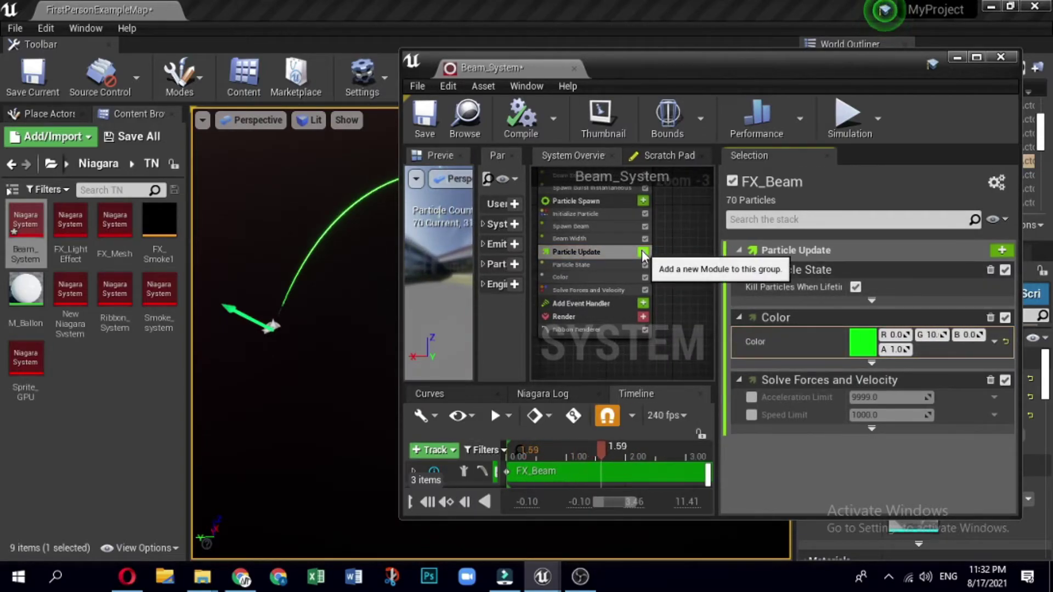
Add a Jitter Position module to Particle Update.
{"action": "left_click", "coordinate": [644, 254]}
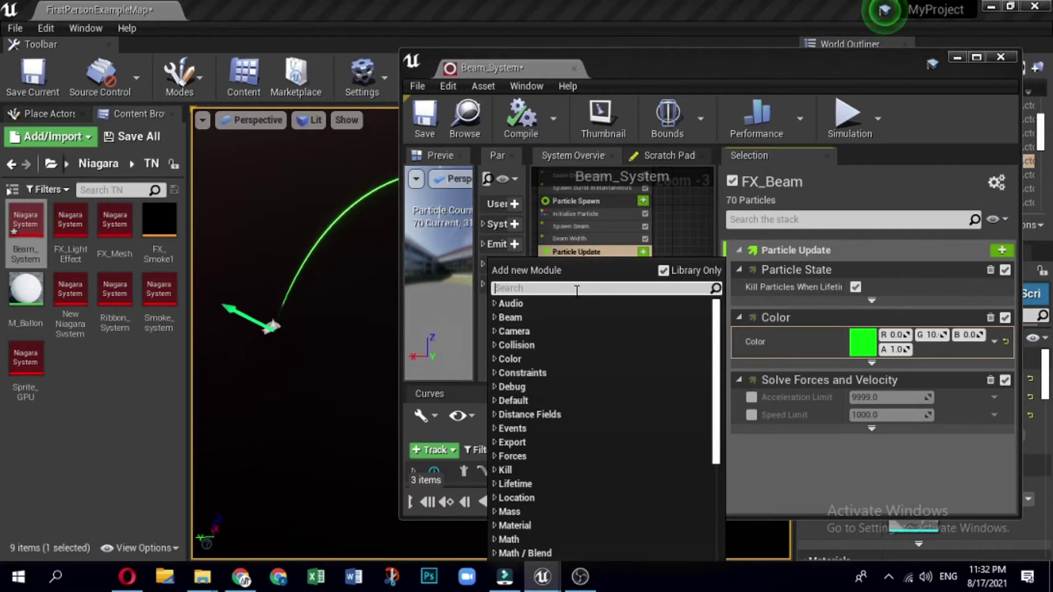
{"action": "type", "text": "jitter"}
{"action": "left_click", "coordinate": [553, 318]}
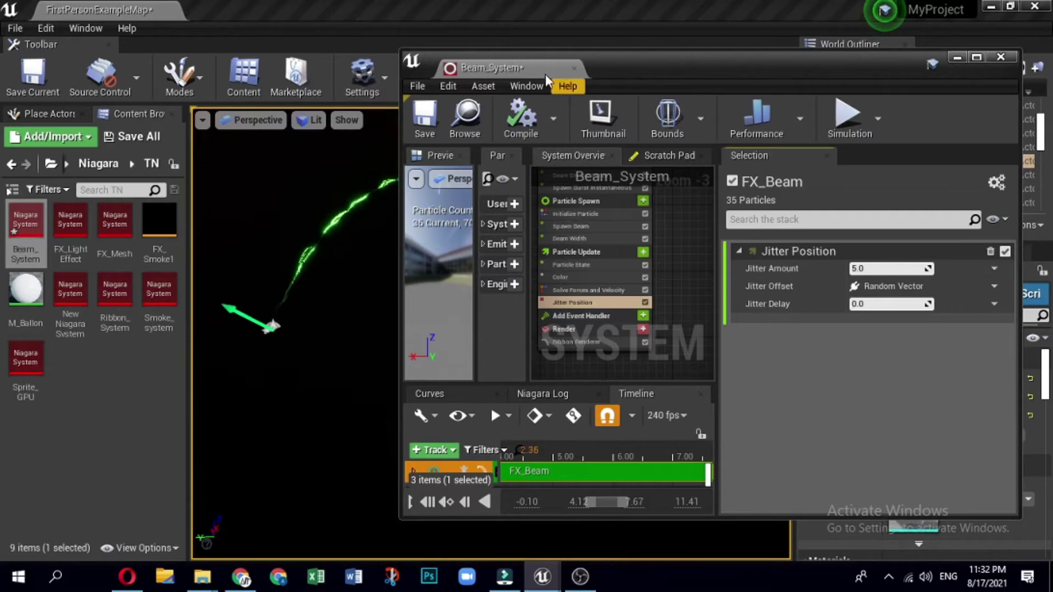
{"action": "left_click_drag", "start_coordinate": [620, 58], "coordinate": [713, 59]}
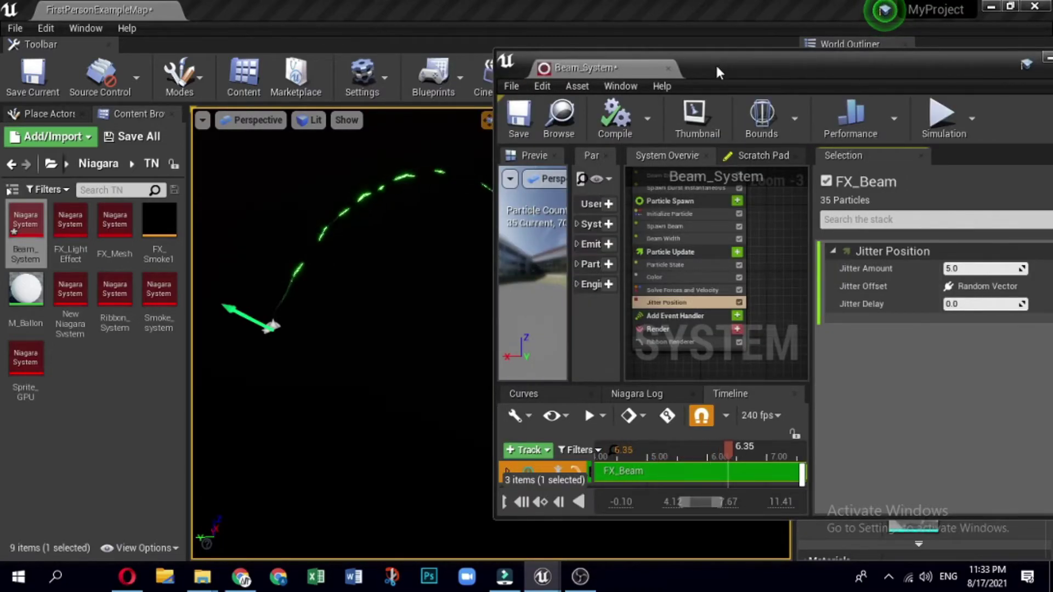
{"action": "left_click_drag", "start_coordinate": [715, 64], "coordinate": [756, 68]}
Add the Update Beam module and move it to the top of Particle Update.
{"action": "left_click", "coordinate": [778, 256]}
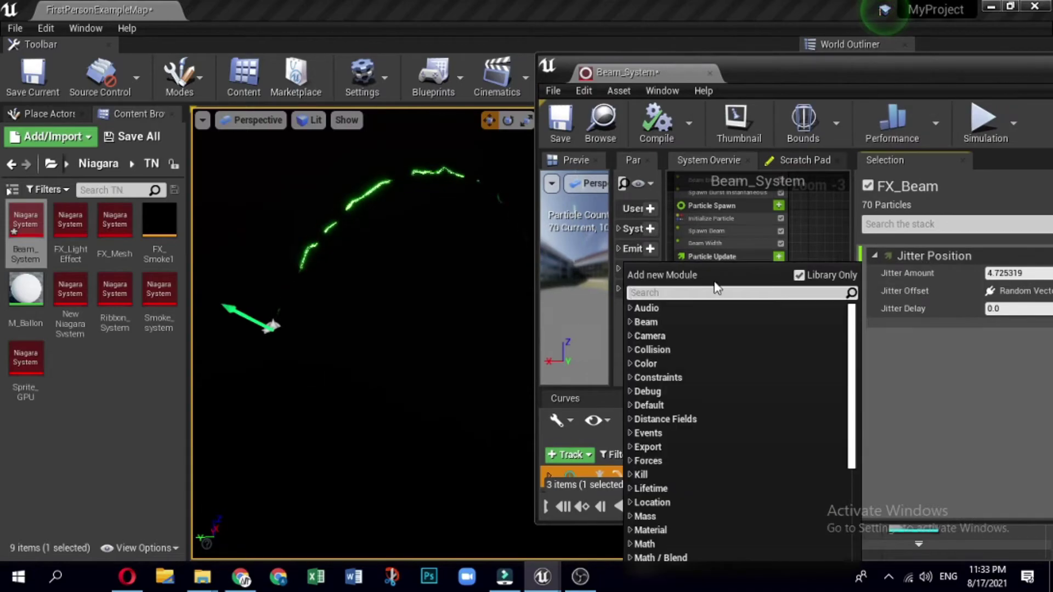
{"action": "left_click", "coordinate": [631, 322]}
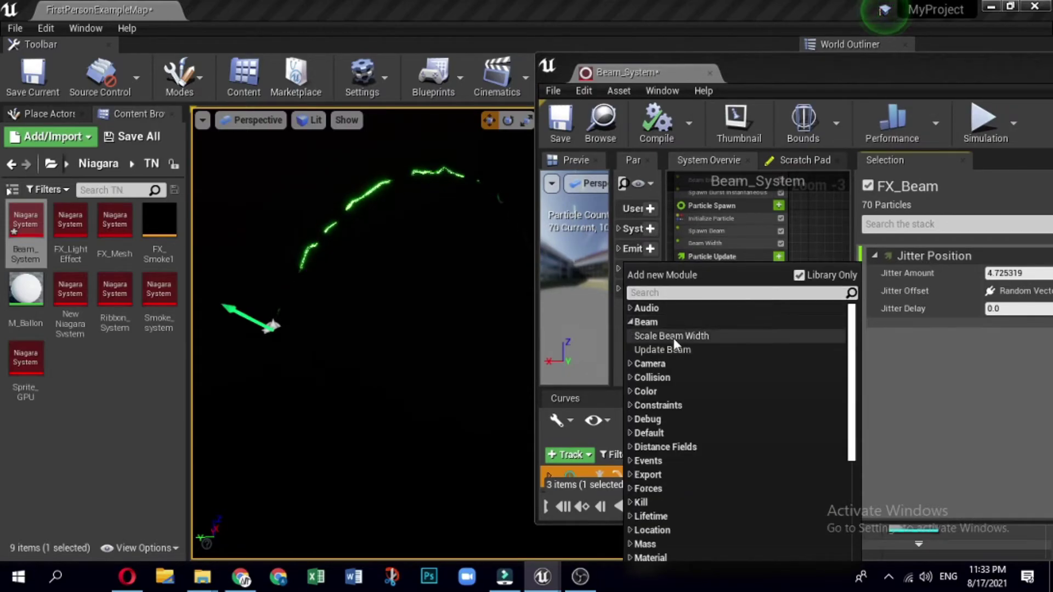
{"action": "left_click", "coordinate": [666, 352]}
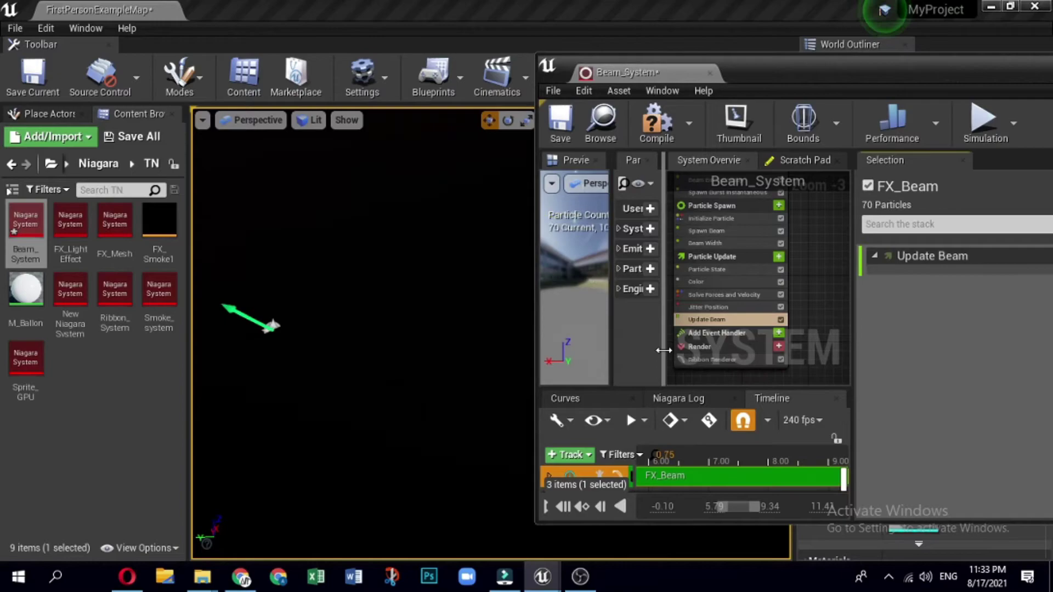
{"action": "left_click_drag", "start_coordinate": [727, 327], "coordinate": [734, 264]}
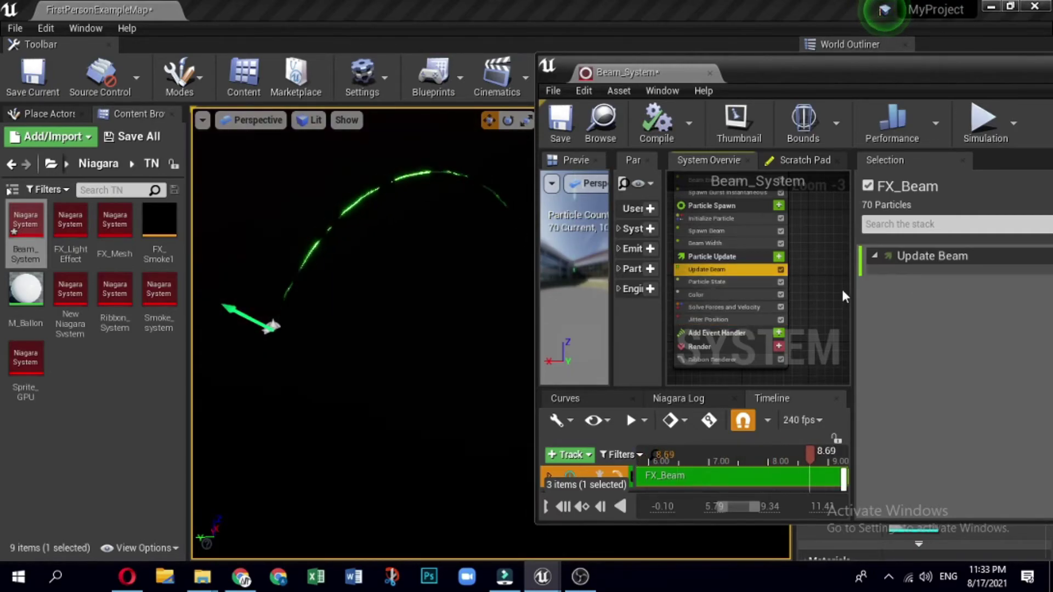
Tune Jitter Position's amount from 5 up to 15 for a jagged beam.
{"action": "left_click", "coordinate": [714, 317]}
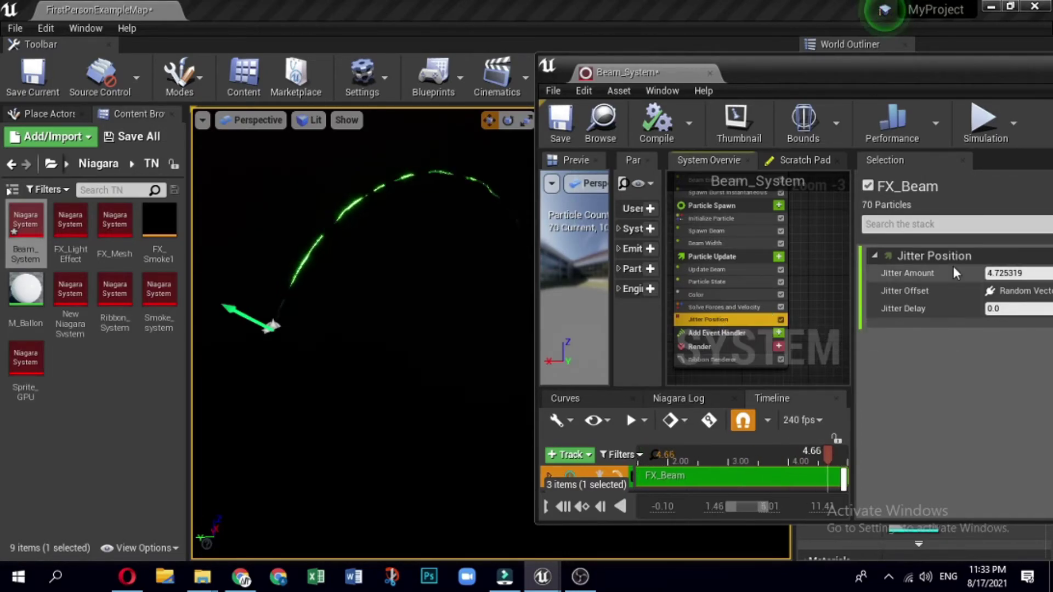
{"action": "type", "text": "5"}
{"action": "key", "text": "Return"}
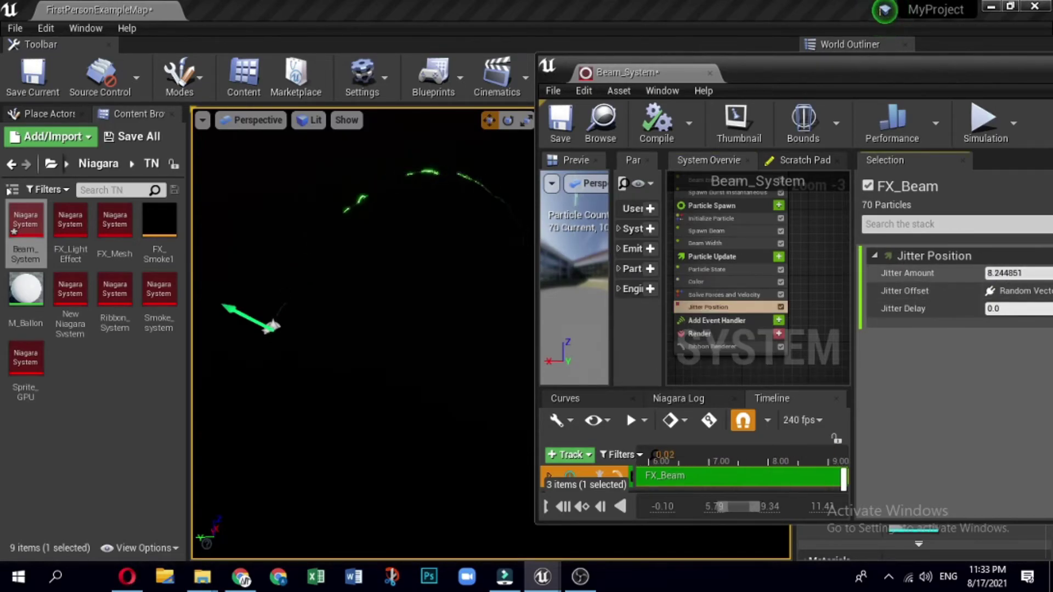
{"action": "mouse_move", "coordinate": [1017, 272]}
{"action": "left_mouse_down"}
{"action": "mouse_move", "coordinate": [1045, 272]}
{"action": "mouse_move", "coordinate": [992, 272]}
{"action": "left_mouse_up"}
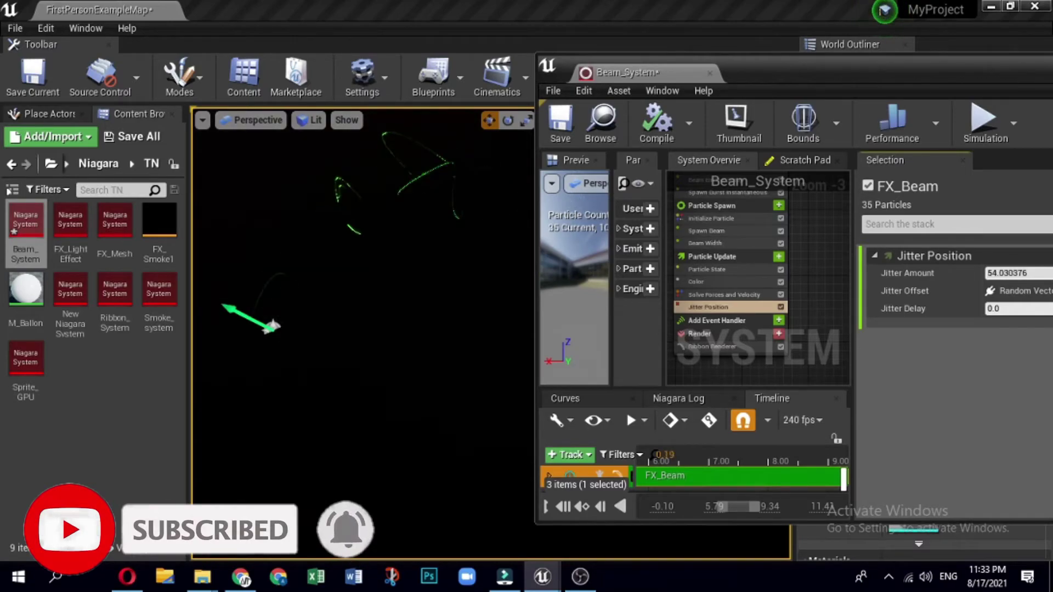
{"action": "left_click_drag", "start_coordinate": [1016, 273], "coordinate": [999, 272]}
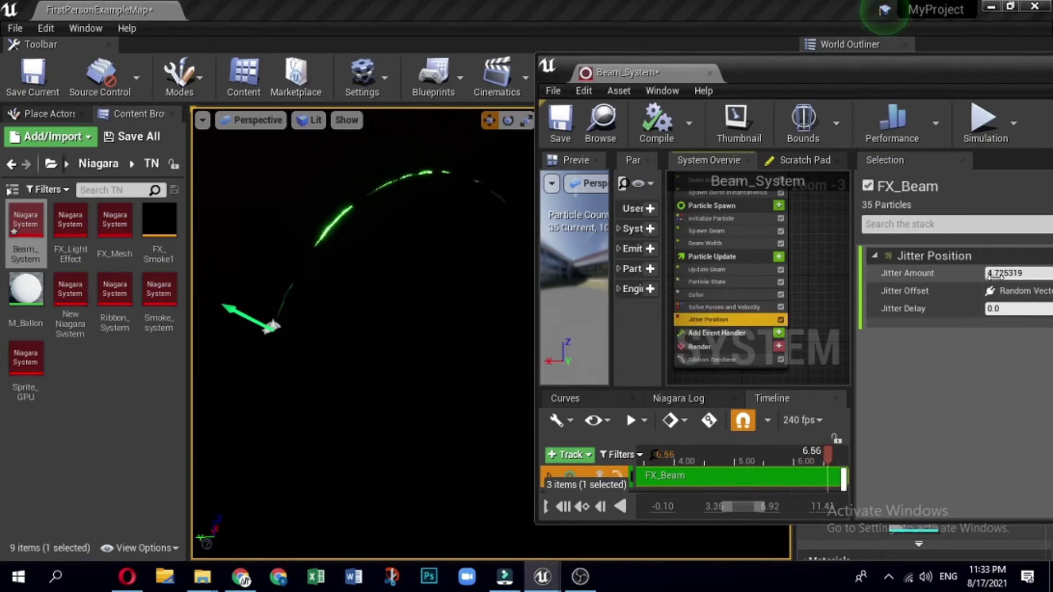
{"action": "left_click_drag", "start_coordinate": [1000, 272], "coordinate": [992, 273]}
{"action": "type", "text": "5"}
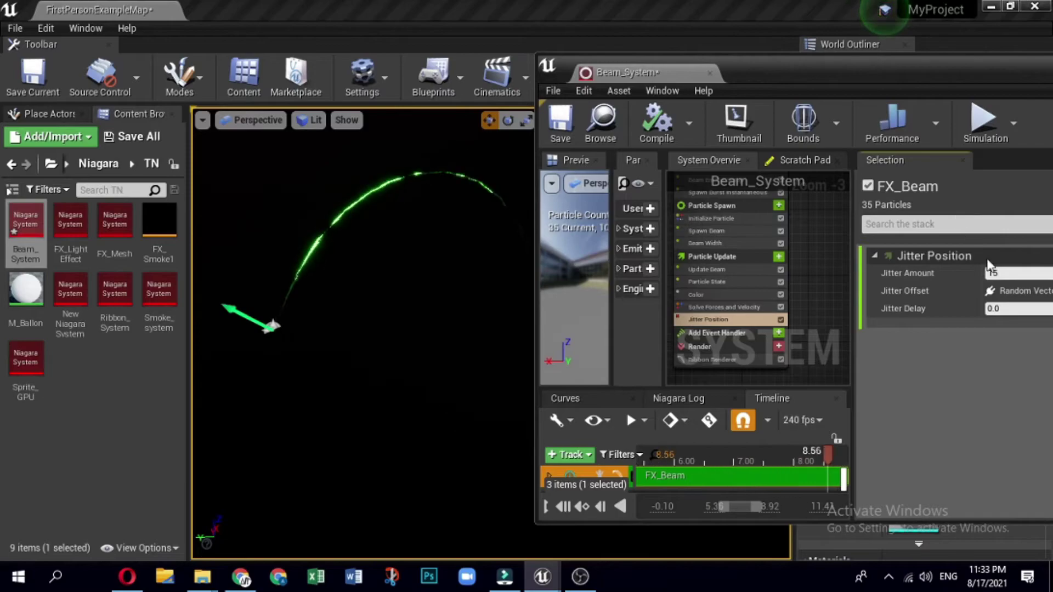
{"action": "key", "text": "Return"}
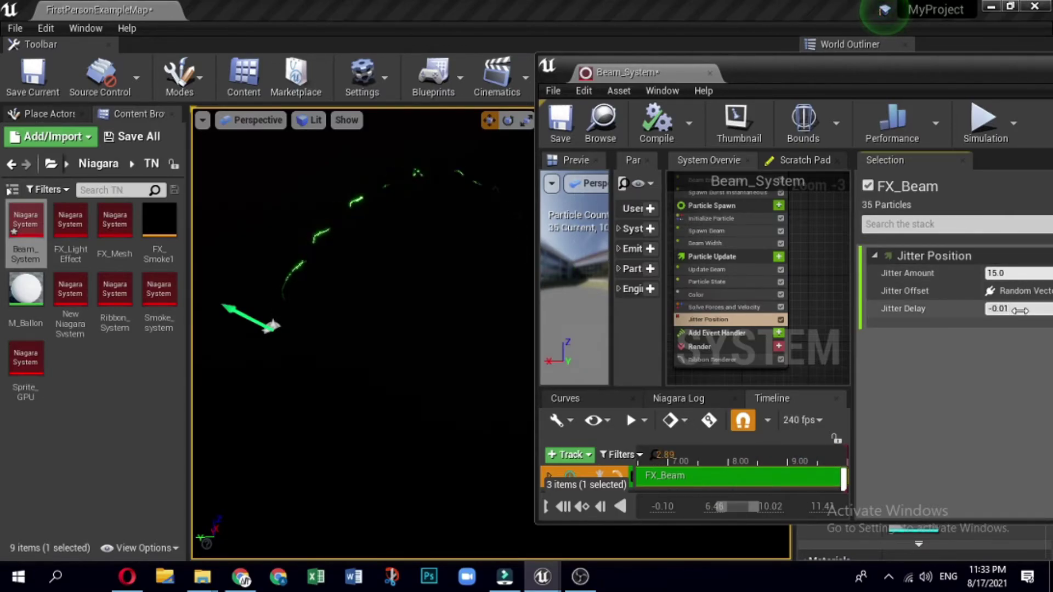
Set Jitter Delay to -0.01 and dock the Beam_System editor into the main window.
{"action": "left_click", "coordinate": [960, 353]}
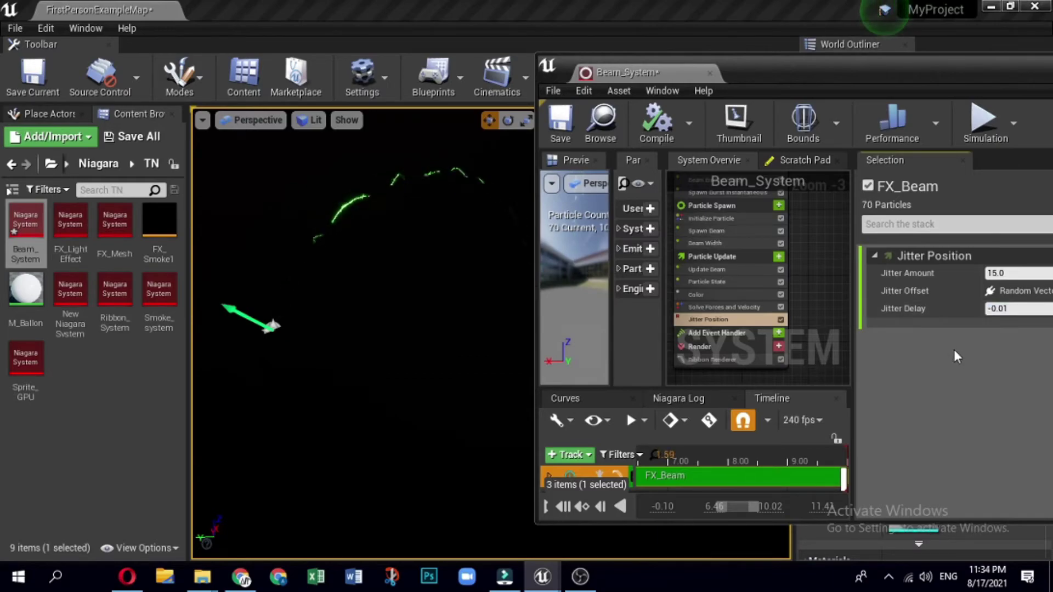
{"action": "left_click_drag", "start_coordinate": [667, 71], "coordinate": [220, 7]}
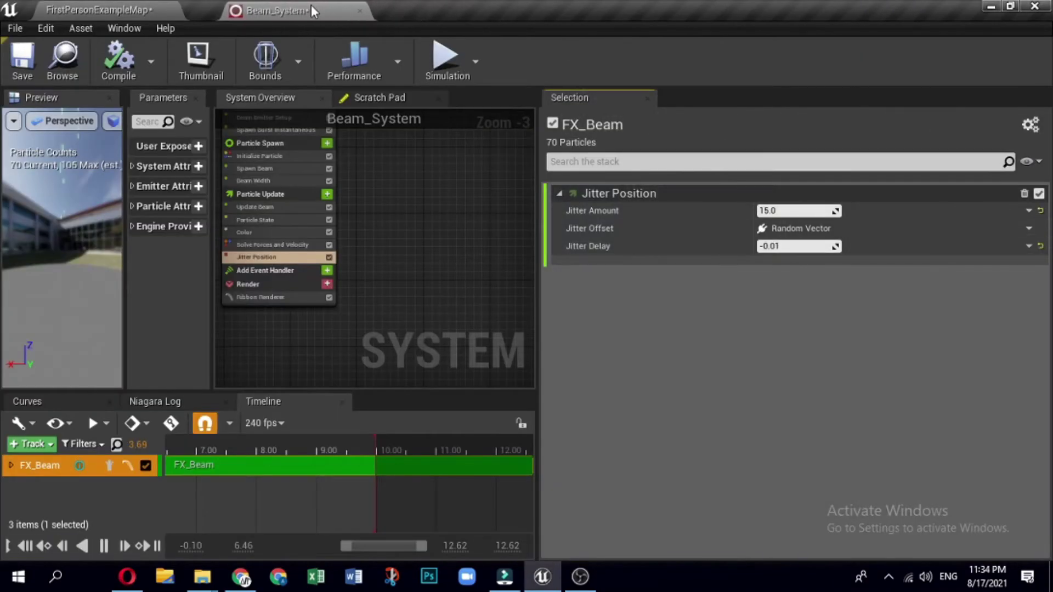
Back in FirstPersonExampleMap, nudge the Beam_System actor along X to about -2170.
{"action": "left_click", "coordinate": [94, 10]}
{"action": "left_click", "coordinate": [229, 329]}
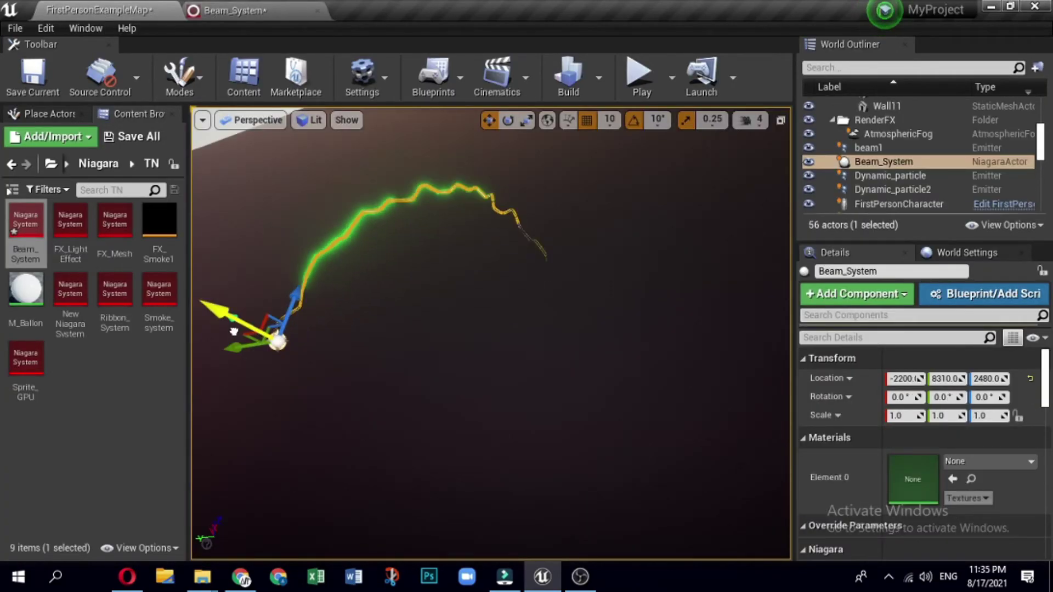
{"action": "left_click_drag", "start_coordinate": [229, 329], "coordinate": [220, 322]}
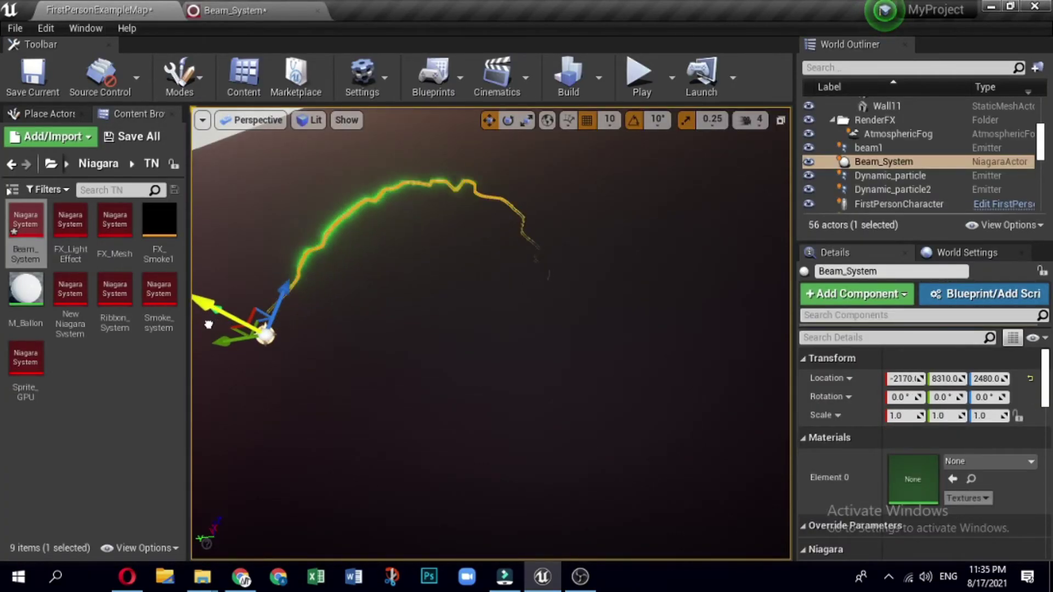
{"action": "left_click", "coordinate": [201, 140]}
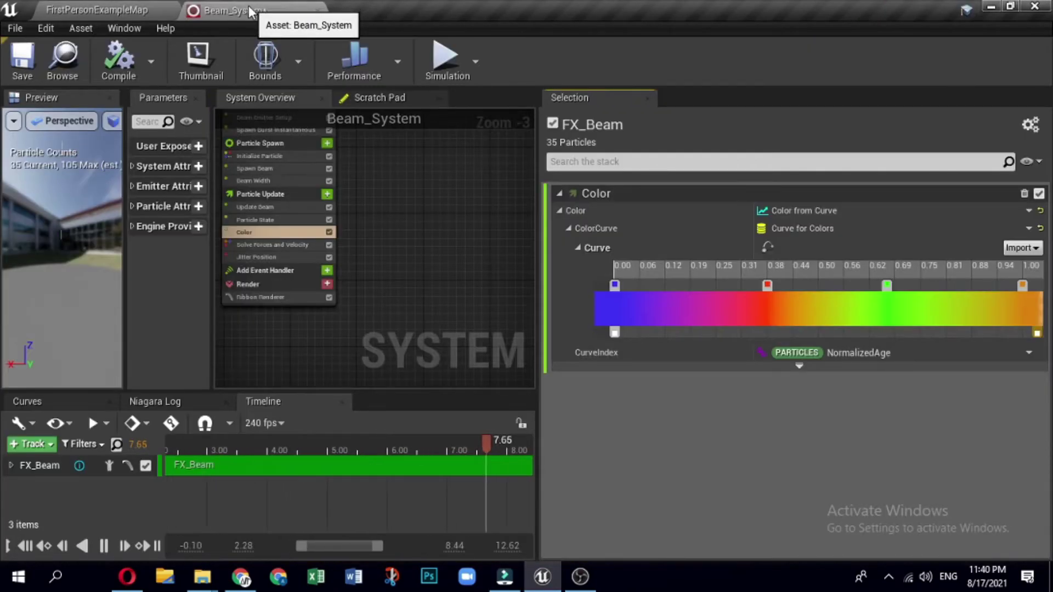
{"action": "left_click_drag", "start_coordinate": [239, 10], "coordinate": [492, 55]}
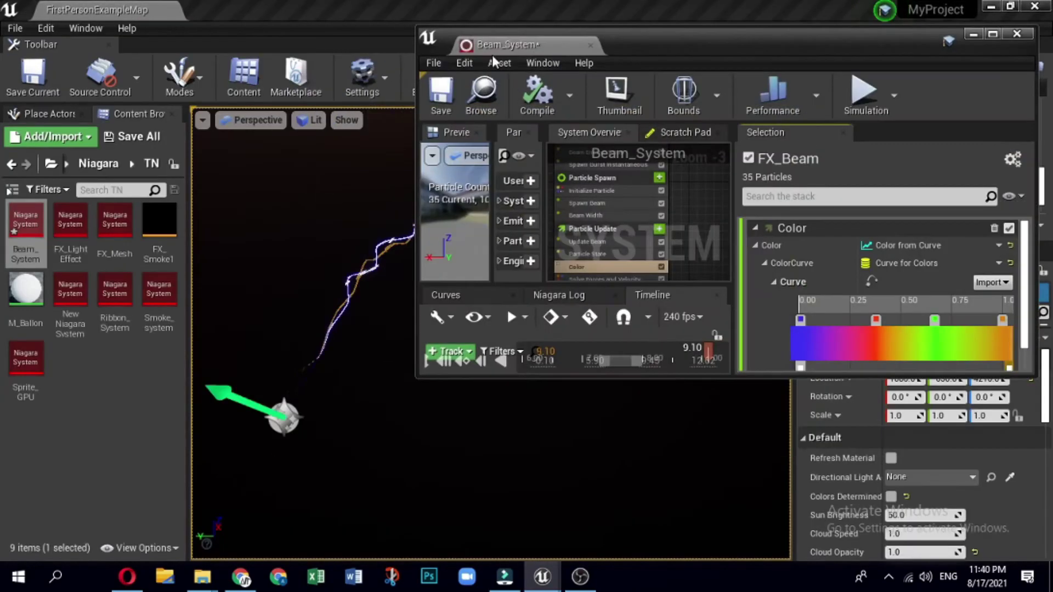
{"action": "left_click_drag", "start_coordinate": [757, 377], "coordinate": [758, 543]}
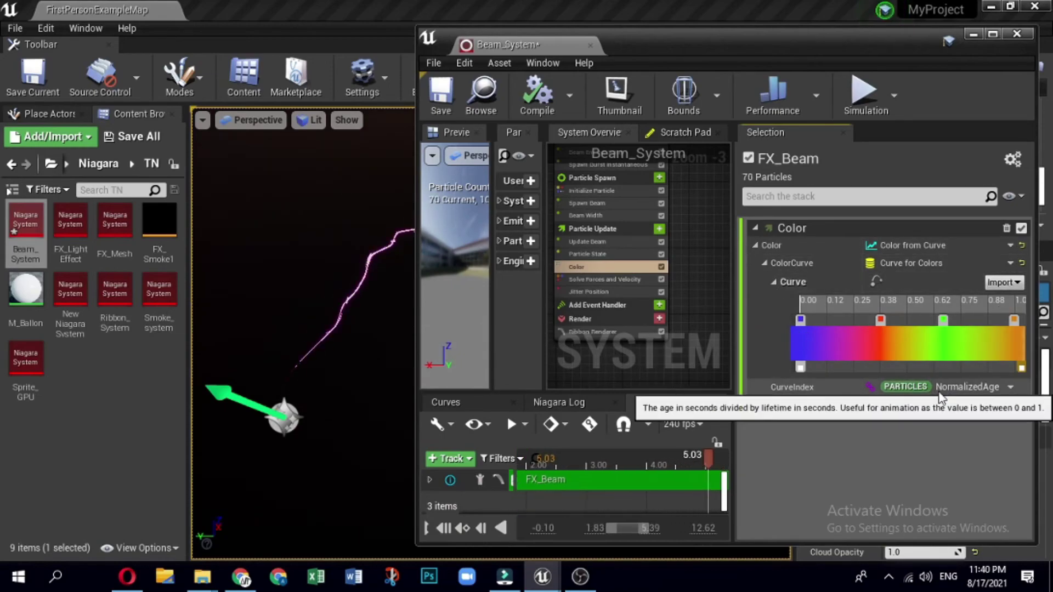
{"action": "left_click_drag", "start_coordinate": [633, 45], "coordinate": [656, 29]}
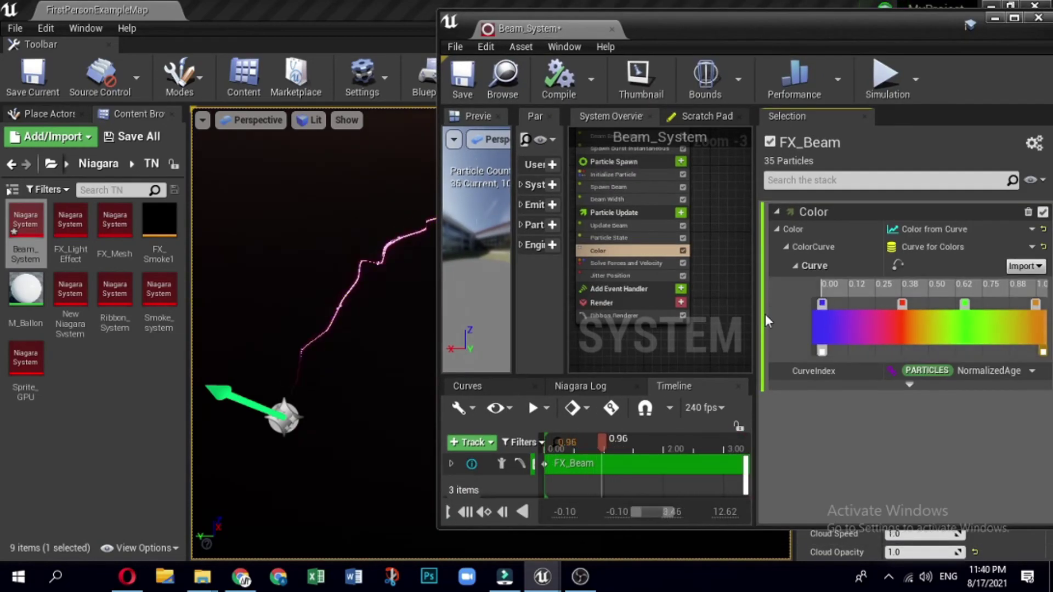
{"action": "left_click_drag", "start_coordinate": [763, 314], "coordinate": [683, 315]}
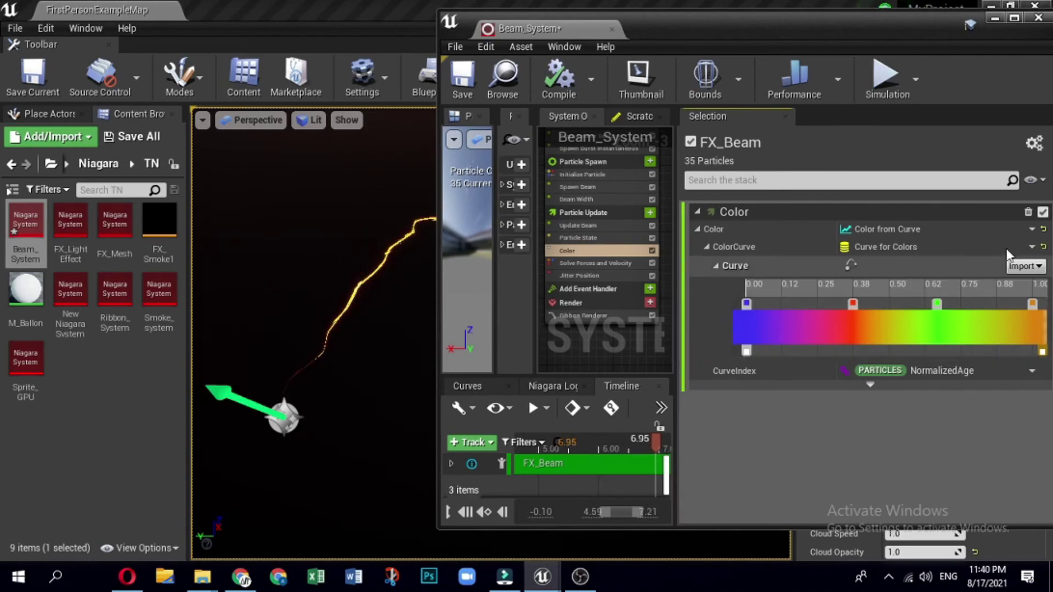
{"action": "left_click", "coordinate": [1032, 230]}
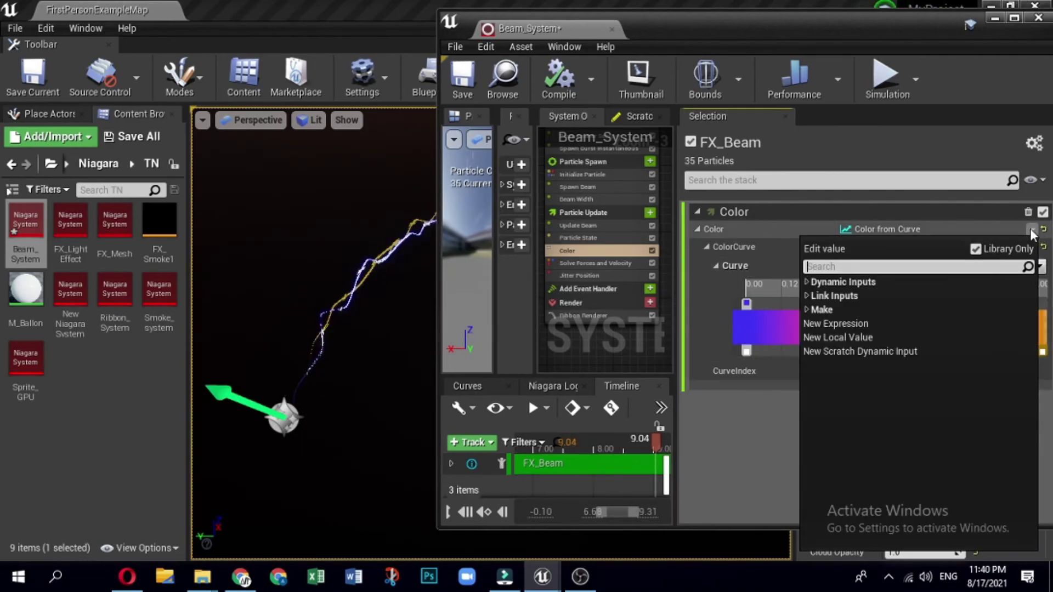
{"action": "left_click", "coordinate": [805, 282]}
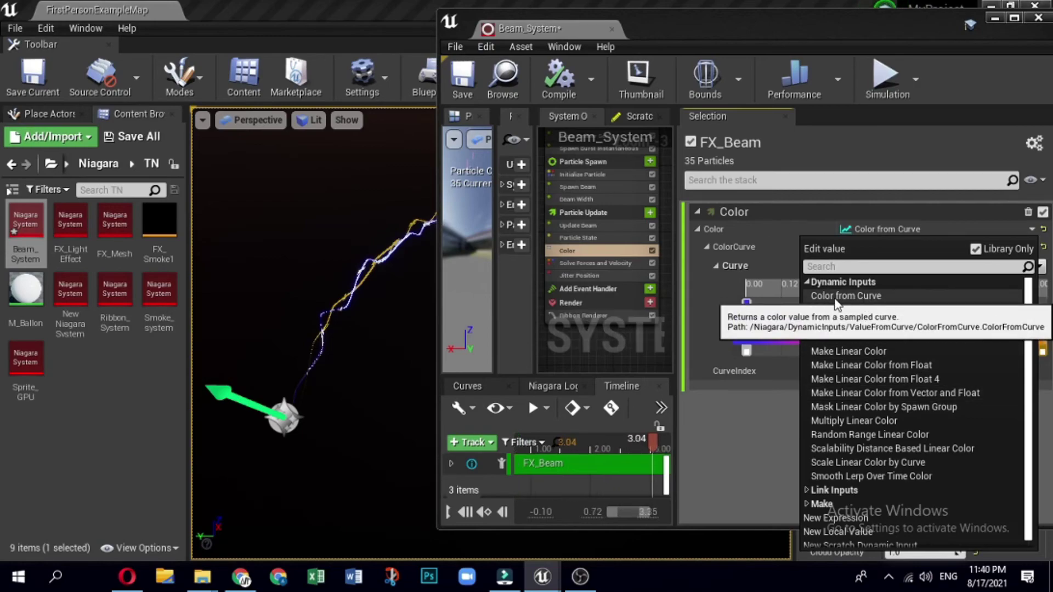
{"action": "left_click", "coordinate": [707, 325]}
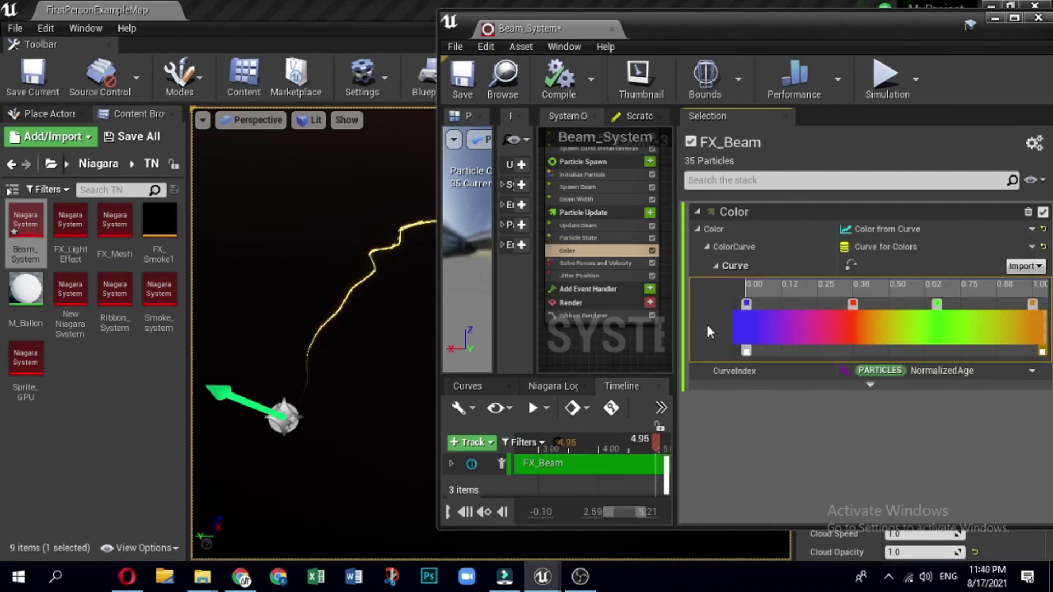
{"action": "mouse_move", "coordinate": [529, 29]}
{"action": "left_mouse_down"}
{"action": "mouse_move", "coordinate": [742, 28]}
{"action": "mouse_move", "coordinate": [602, 18]}
{"action": "left_mouse_up"}
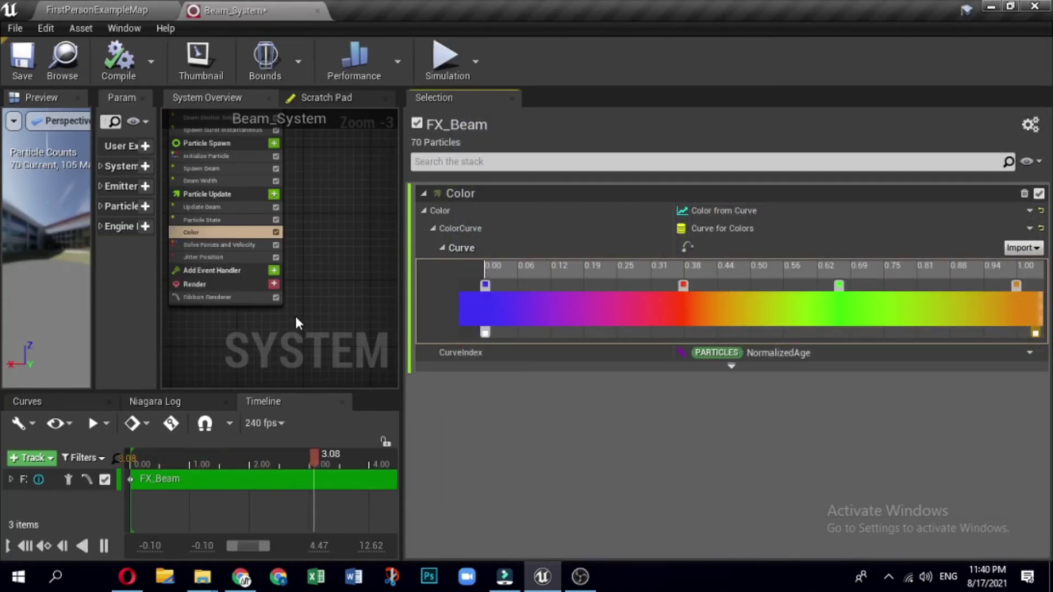
{"action": "left_click_drag", "start_coordinate": [404, 329], "coordinate": [686, 330]}
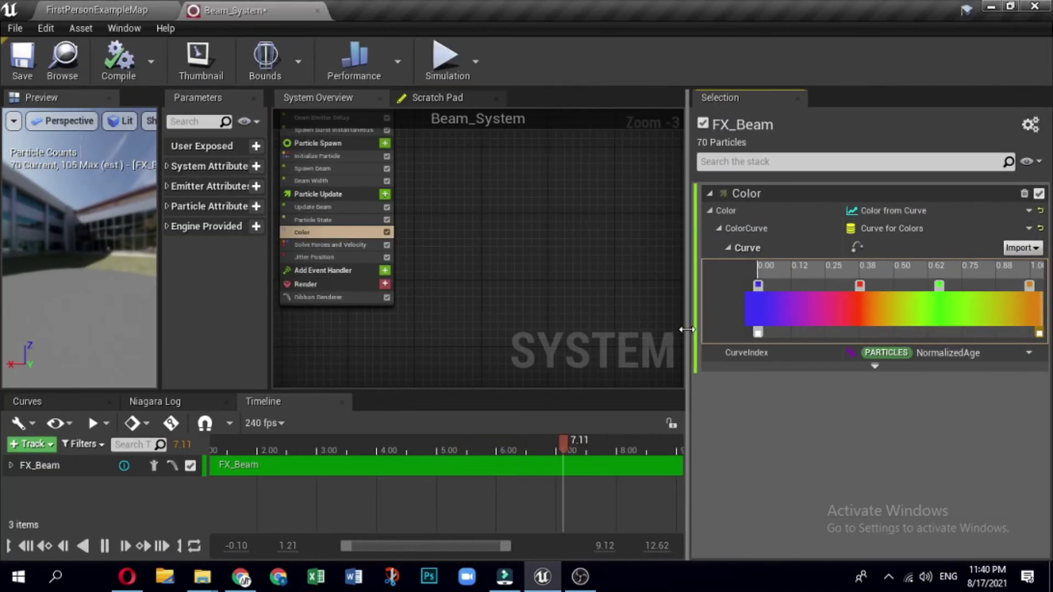
{"action": "left_click", "coordinate": [116, 13]}
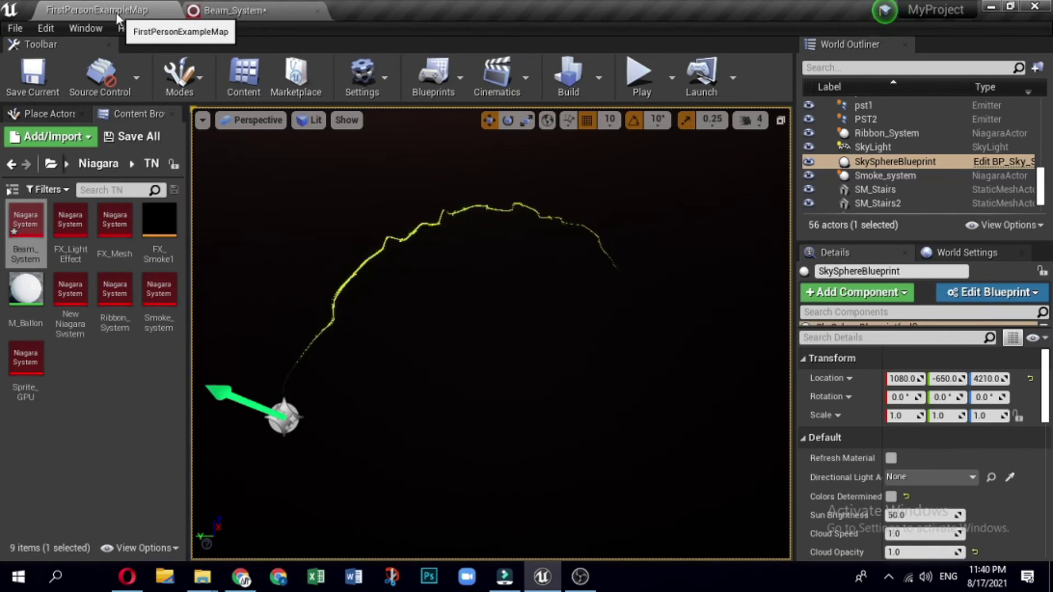